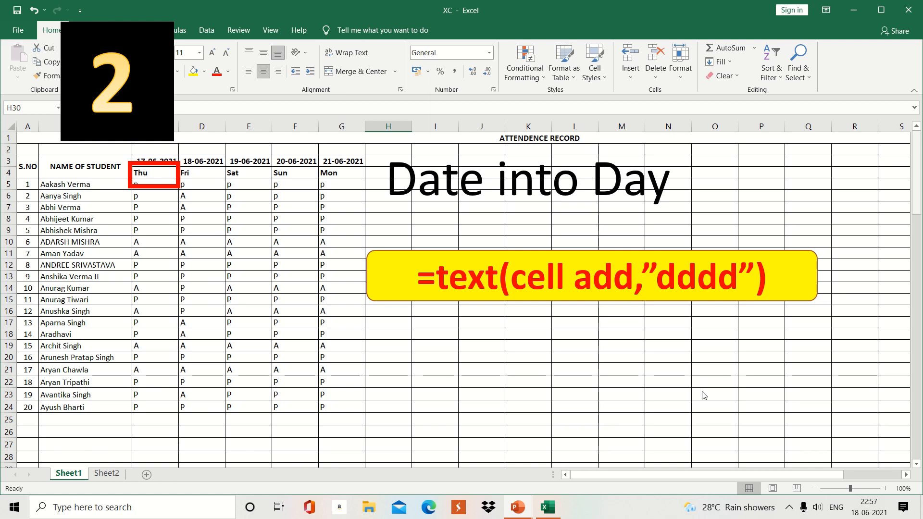
# Step: In the TEST workbook, enter =TEXT(L3,"ddd") in N3 so it shows Fri
pyautogui.moveTo(550, 509)
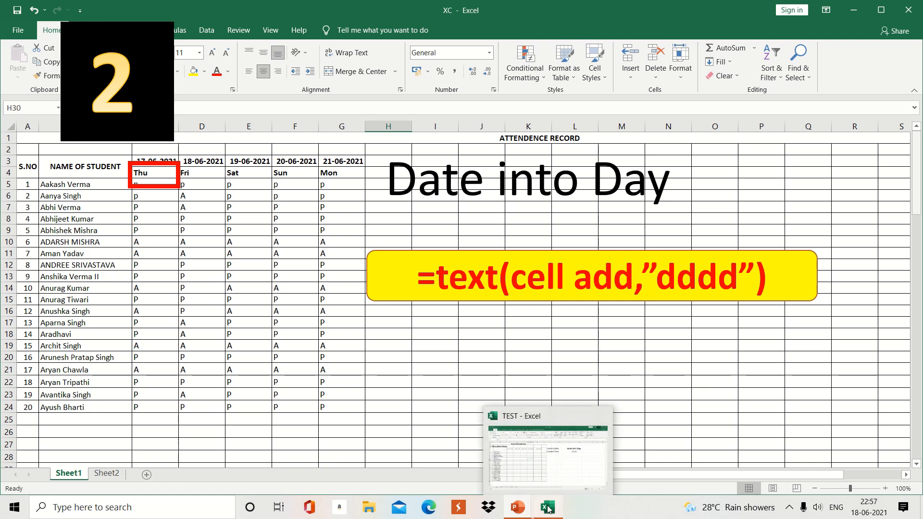
pyautogui.click(539, 452)
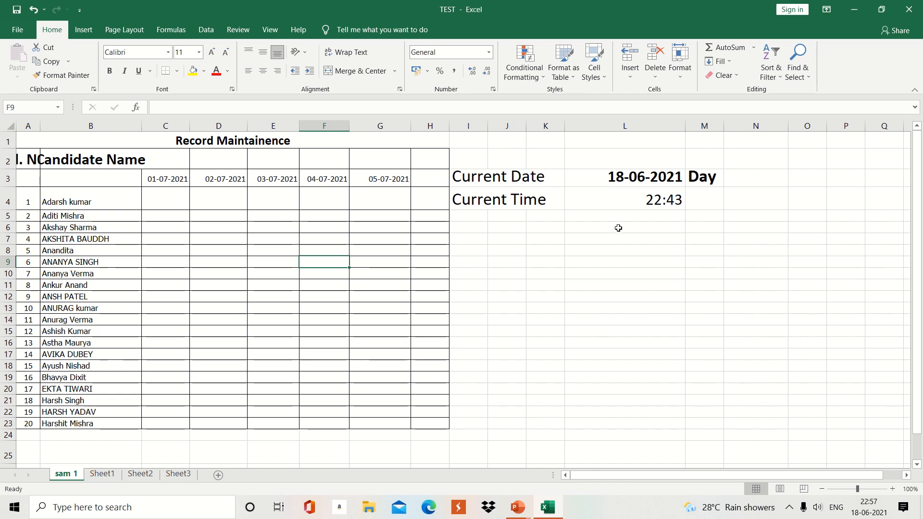
pyautogui.click(738, 181)
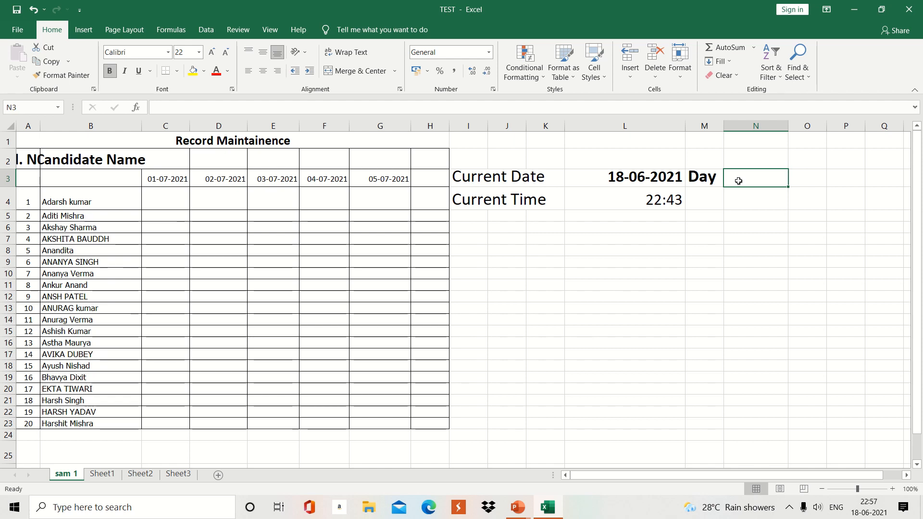
pyautogui.write('=')
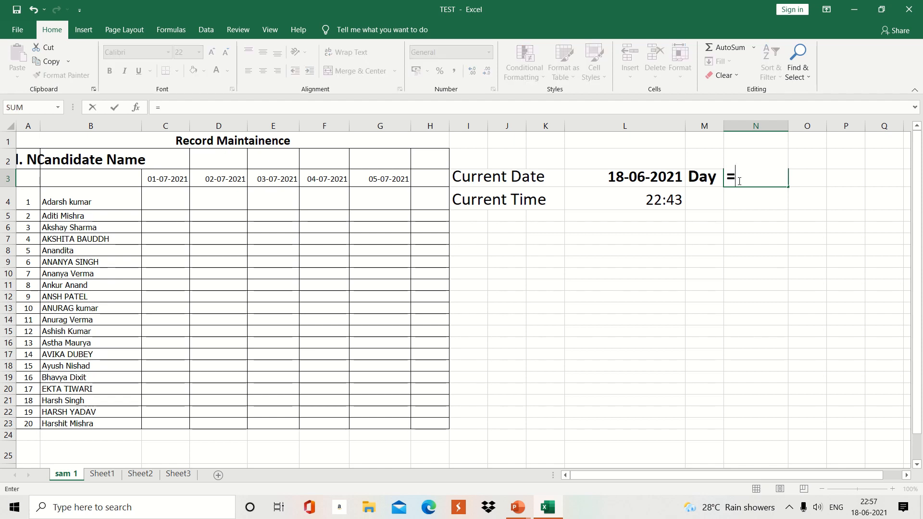
pyautogui.write('text')
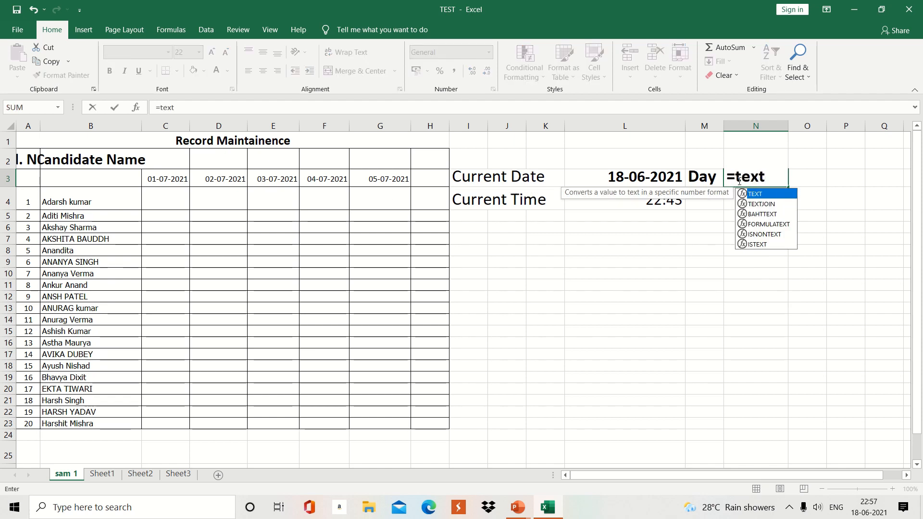
pyautogui.write('(')
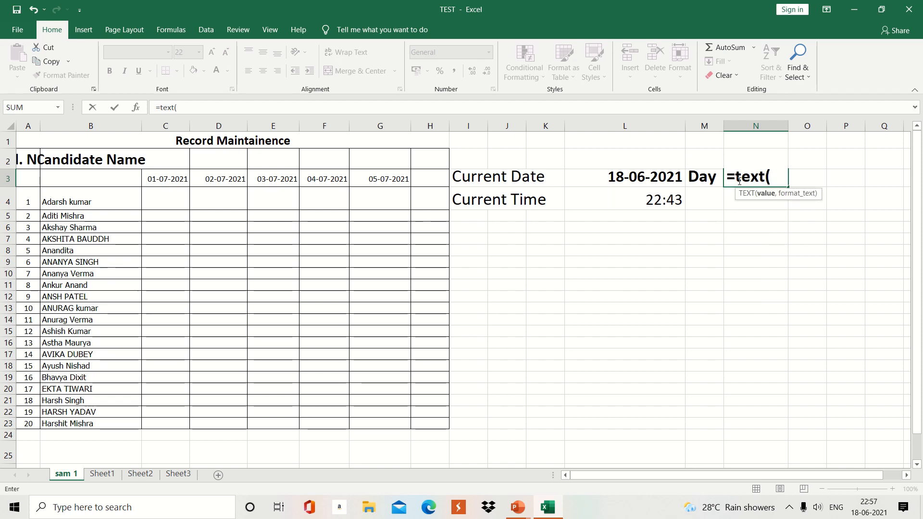
pyautogui.click(645, 175)
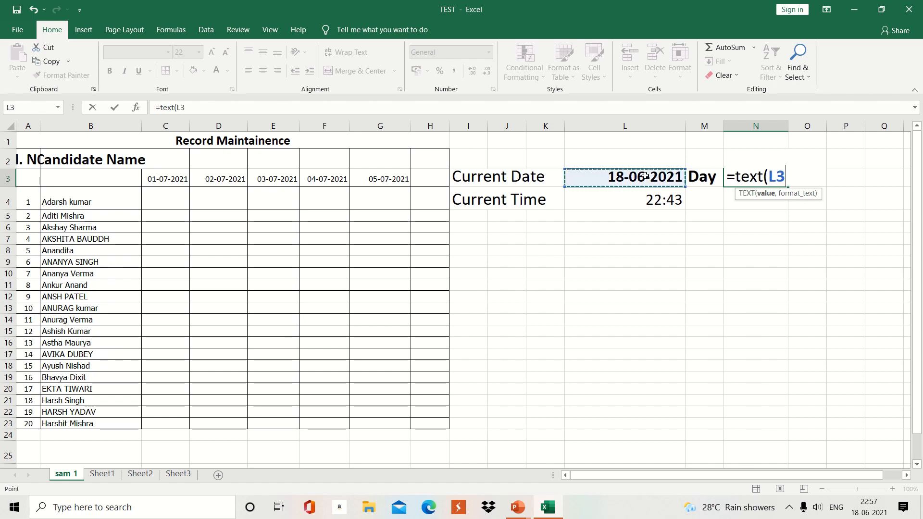
pyautogui.write(',"')
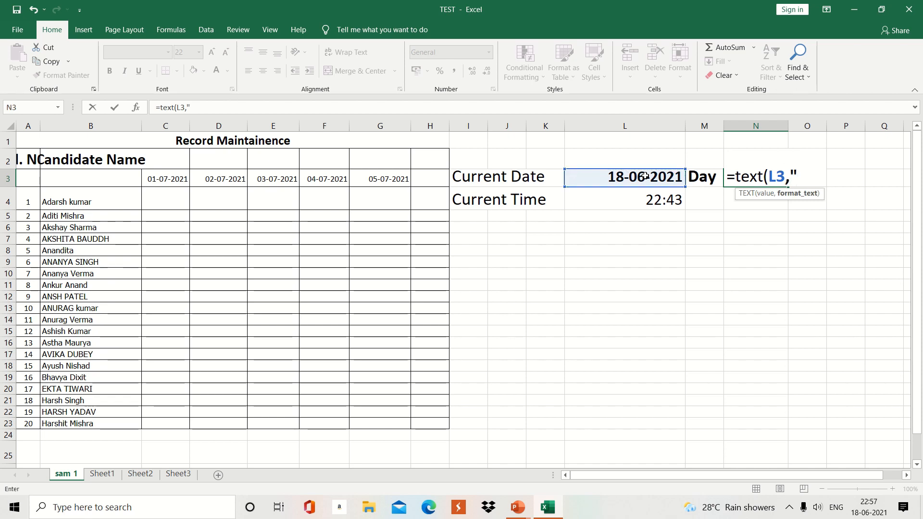
pyautogui.write('ddd"')
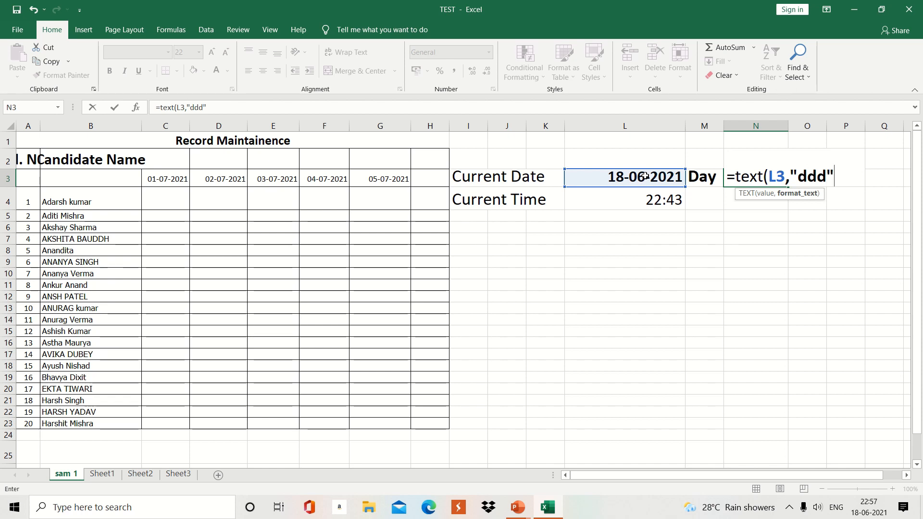
pyautogui.write(')')
pyautogui.press('Return')
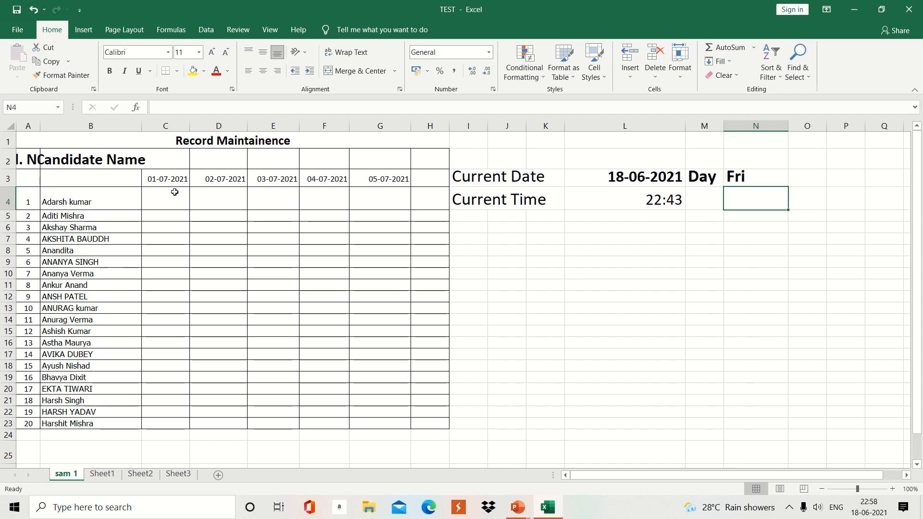
# Step: Enter =TEXT(C3,"dddd") in C4 so it shows Thursday for 01-07-2021
pyautogui.click(158, 193)
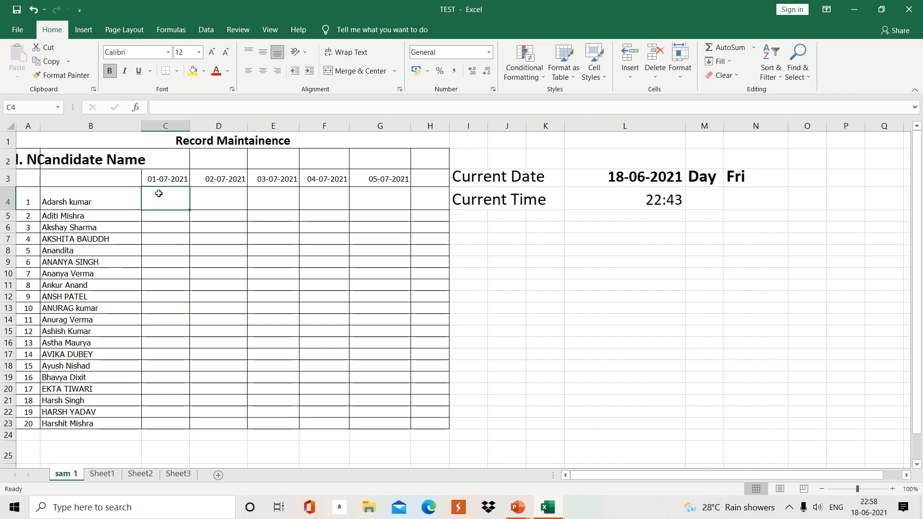
pyautogui.doubleClick(159, 193)
pyautogui.write('=tex')
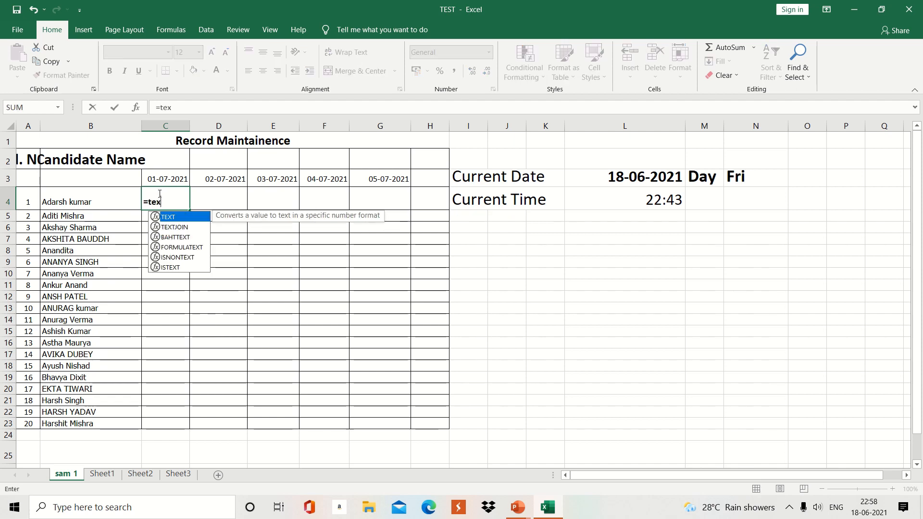
pyautogui.write('t(')
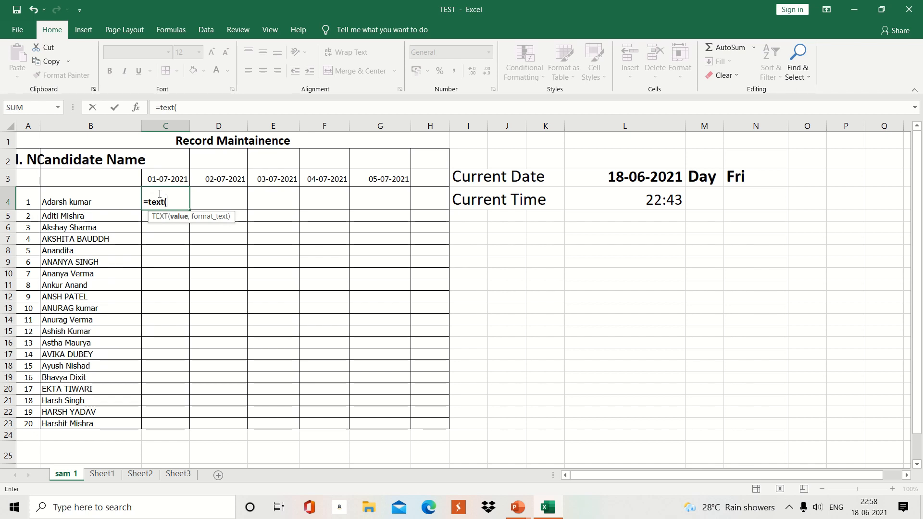
pyautogui.click(160, 179)
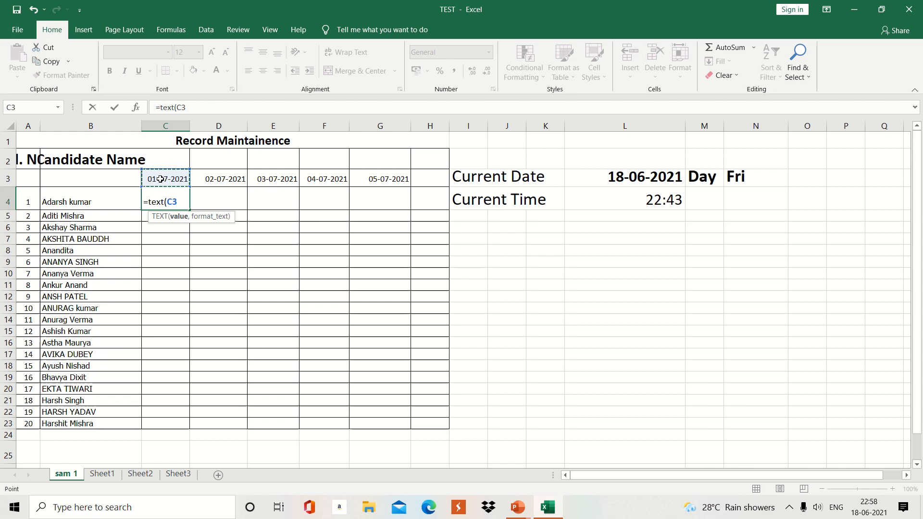
pyautogui.write(',"')
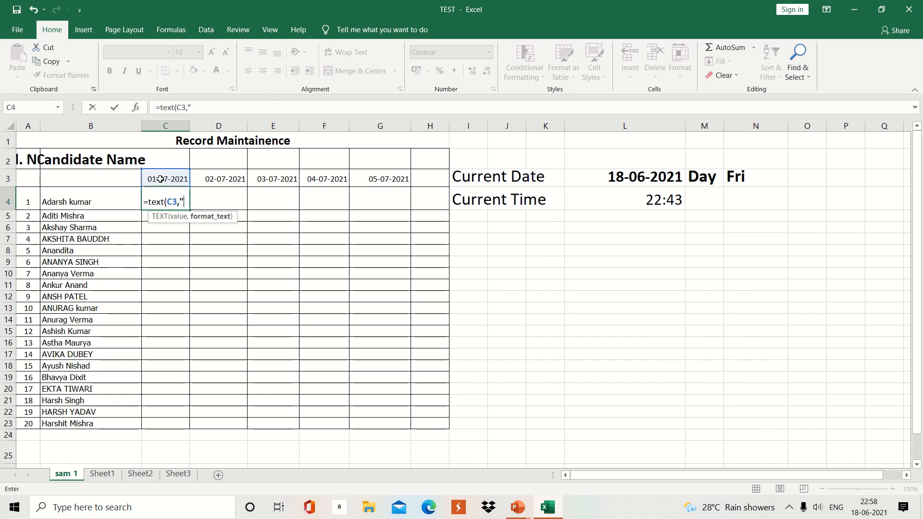
pyautogui.write('ddd')
pyautogui.write('d')
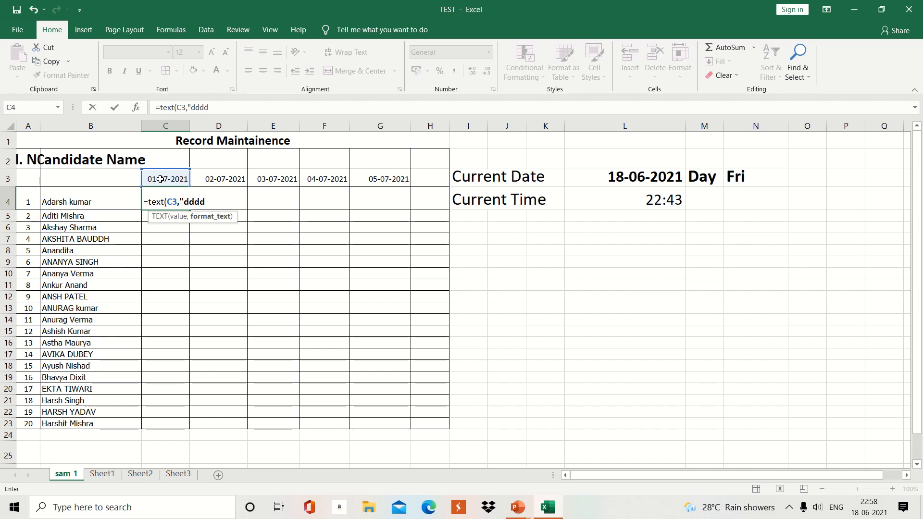
pyautogui.write('")')
pyautogui.press('Return')
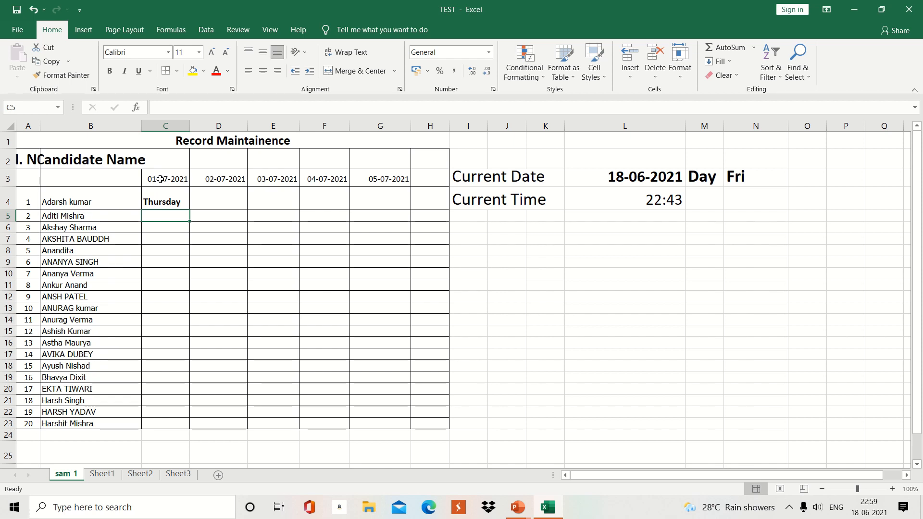
pyautogui.click(182, 199)
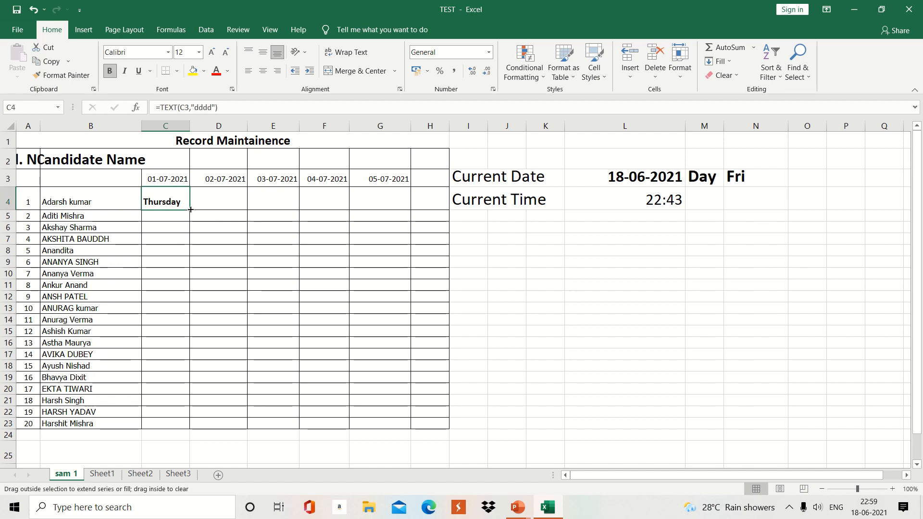
# Step: Copy C4's weekday formula across D4:G4 to fill the remaining day names
pyautogui.moveTo(191, 209); pyautogui.dragTo(399, 212)
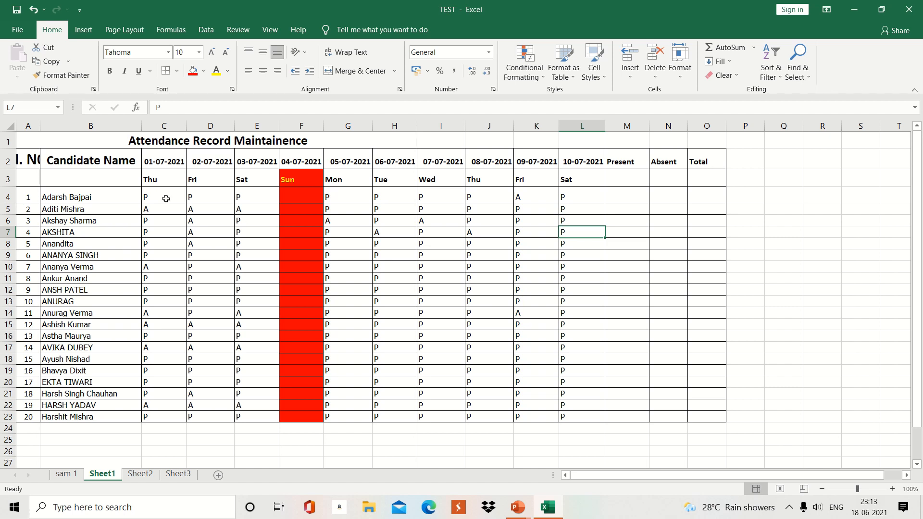
# Step: Enter =COUNTIF(C4:L4,"p") in M4 to count the first candidate's present days
pyautogui.click(617, 194)
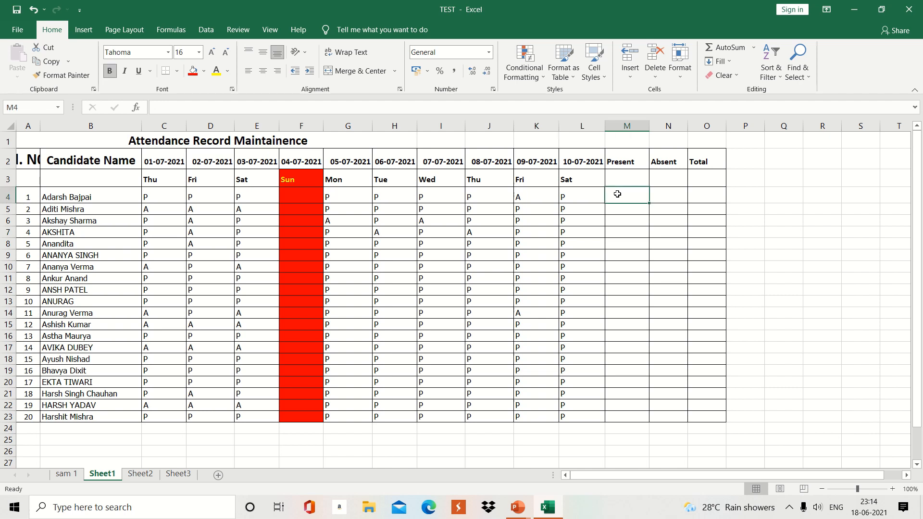
pyautogui.write('=count')
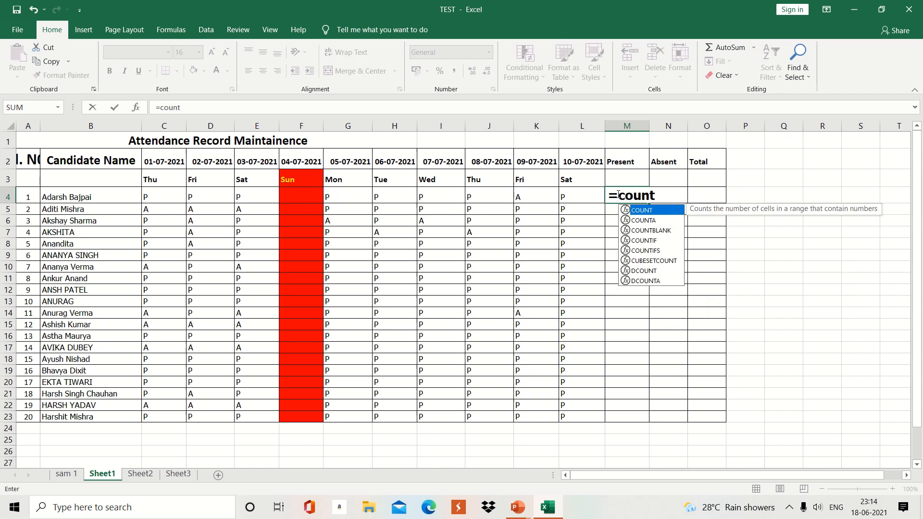
pyautogui.write('if')
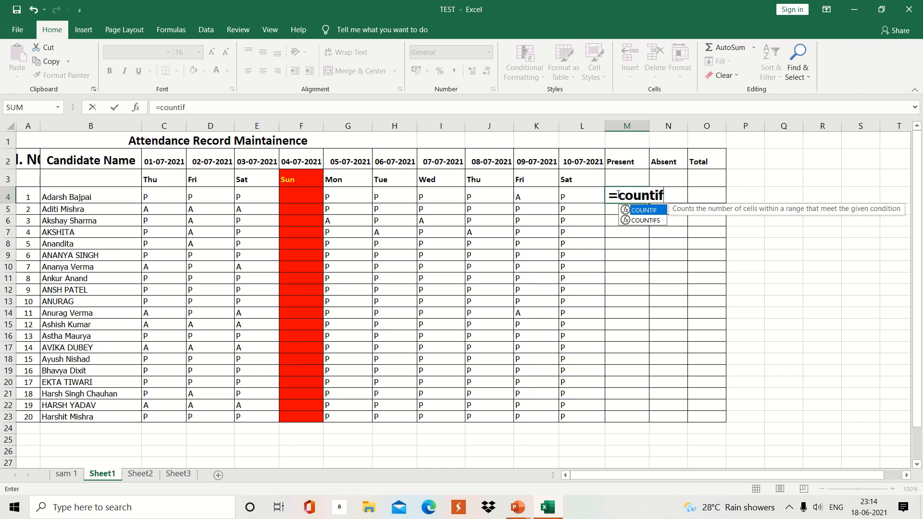
pyautogui.write('(')
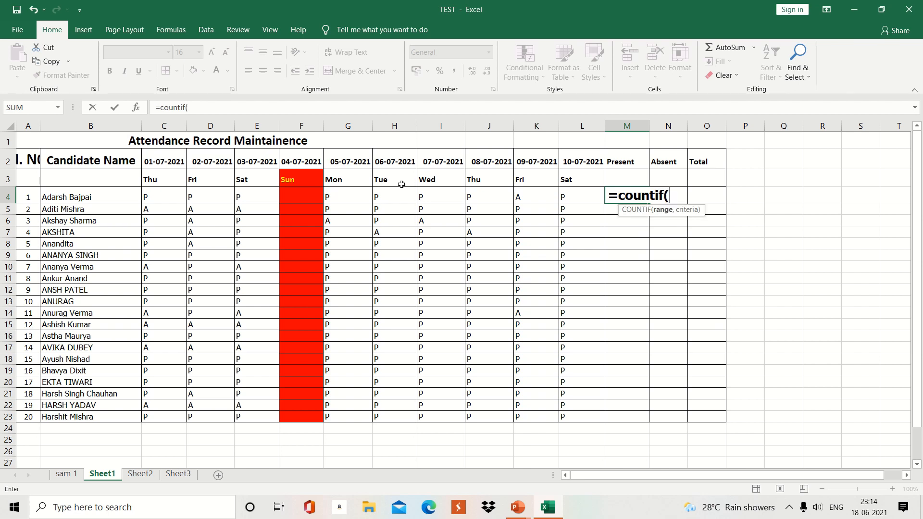
pyautogui.click(170, 194)
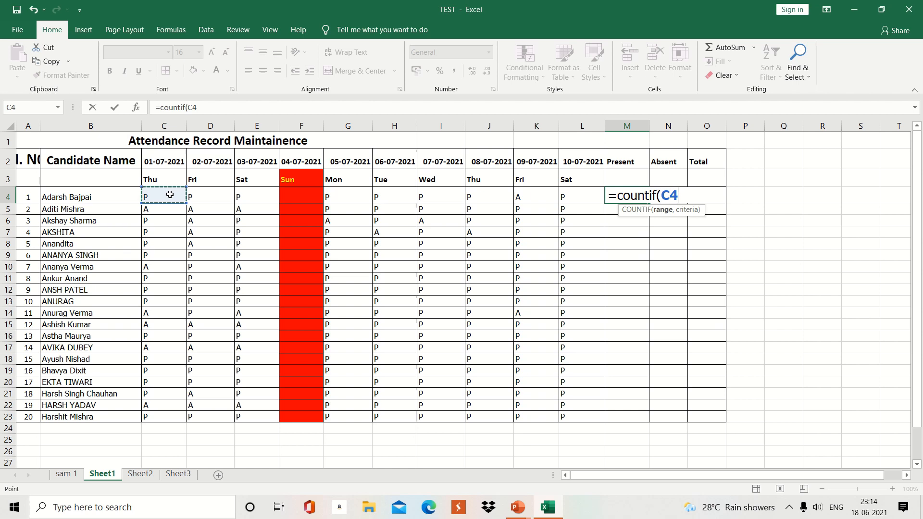
pyautogui.press('F8')
pyautogui.press('BackSpace')
pyautogui.press('BackSpace')
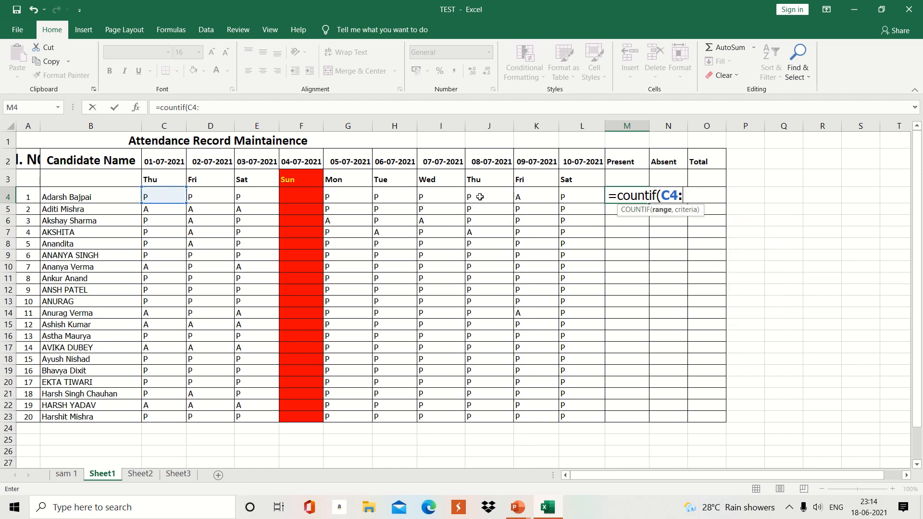
pyautogui.click(575, 195)
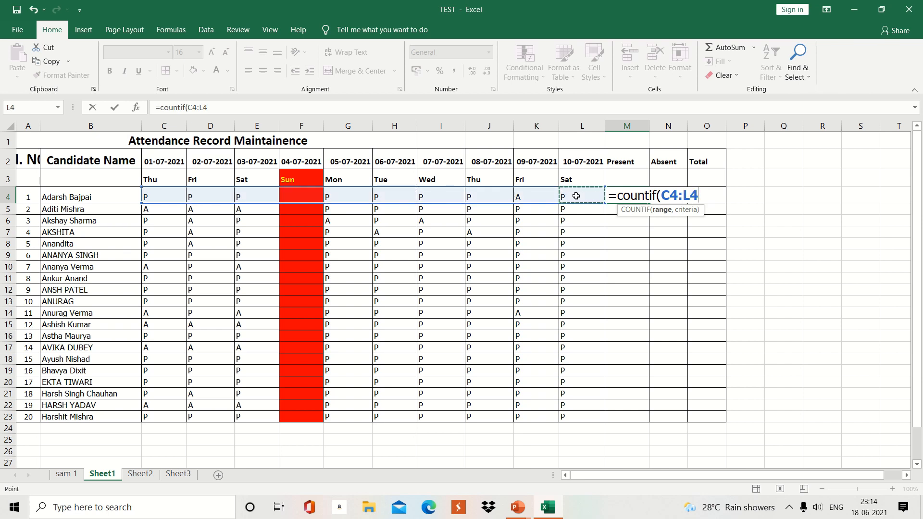
pyautogui.write(', "p')
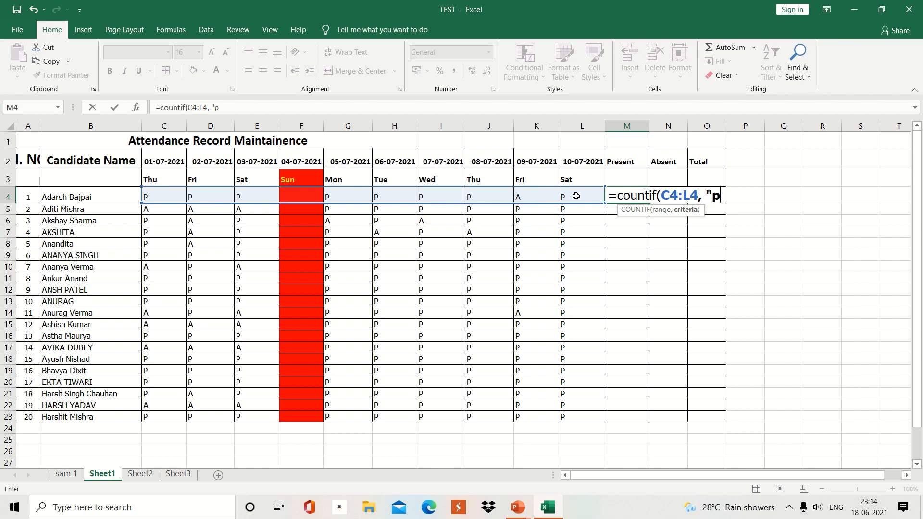
pyautogui.write('")')
pyautogui.press('Return')
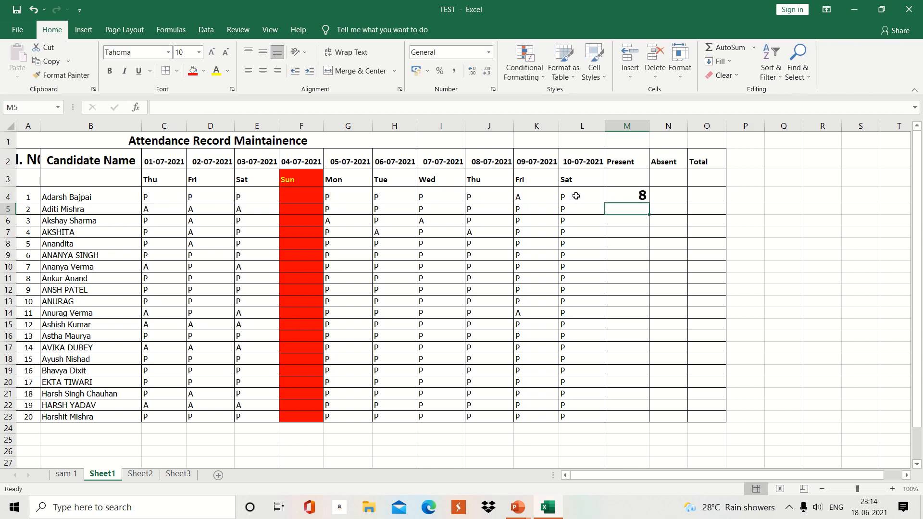
# Step: Fill the Present count formula down to M13 and verify the second candidate's marks
pyautogui.click(634, 195)
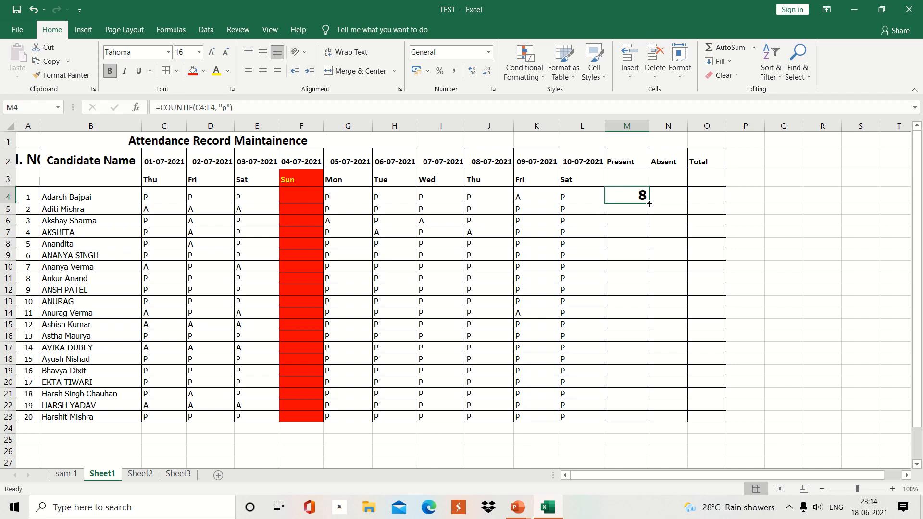
pyautogui.moveTo(649, 204); pyautogui.dragTo(649, 303)
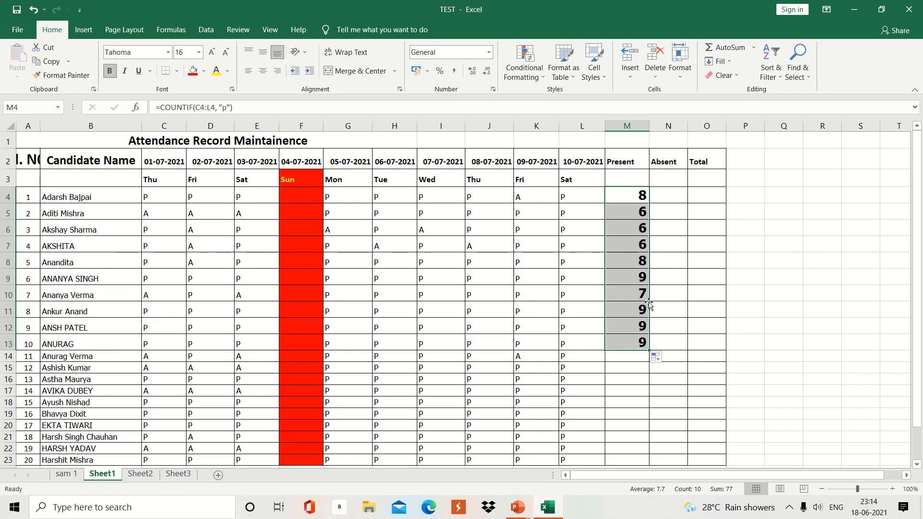
pyautogui.click(624, 211)
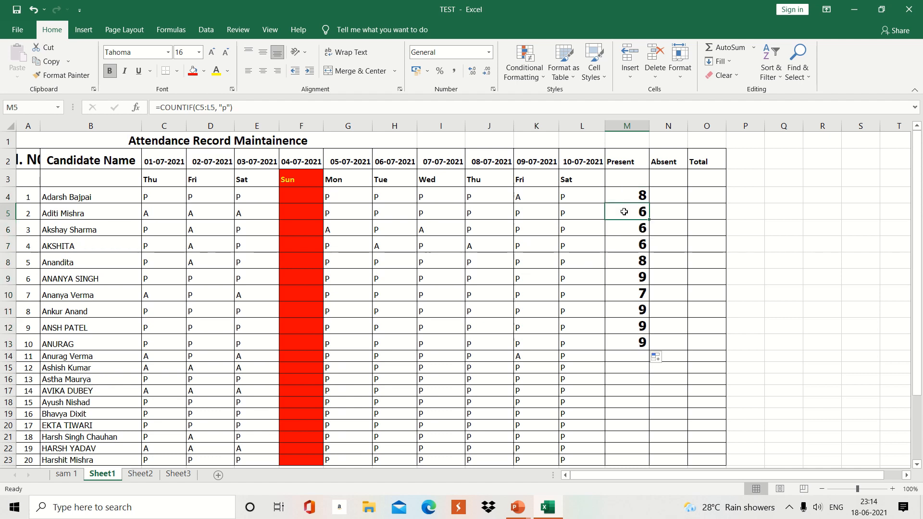
pyautogui.click(575, 216)
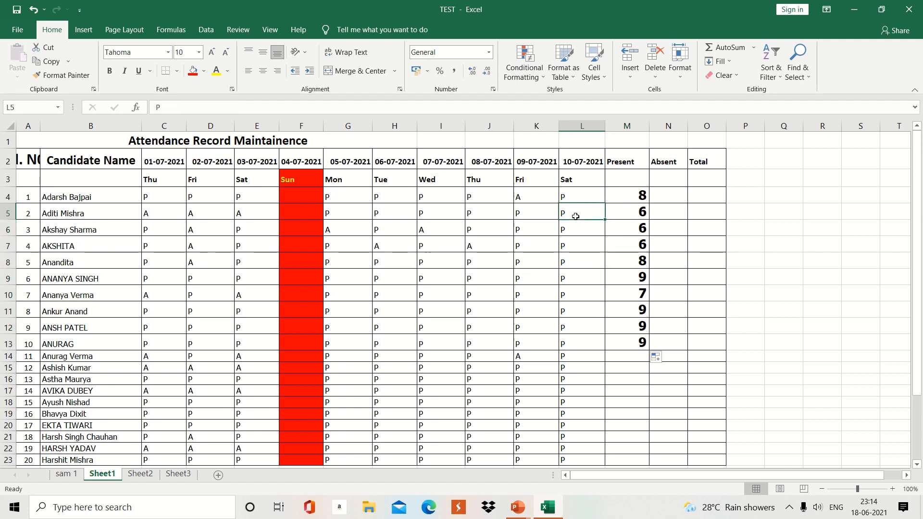
pyautogui.press('Left')
pyautogui.press('Left')
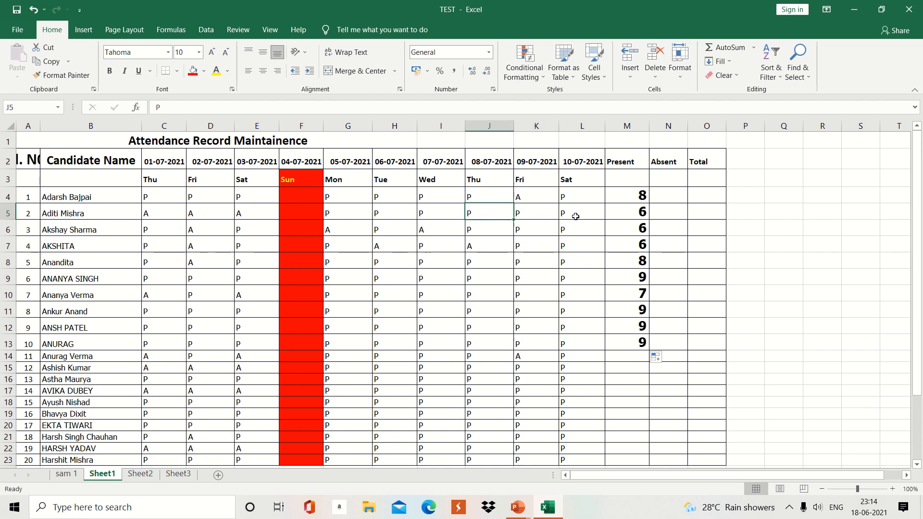
pyautogui.press('Left')
pyautogui.press('Left')
pyautogui.press('Left')
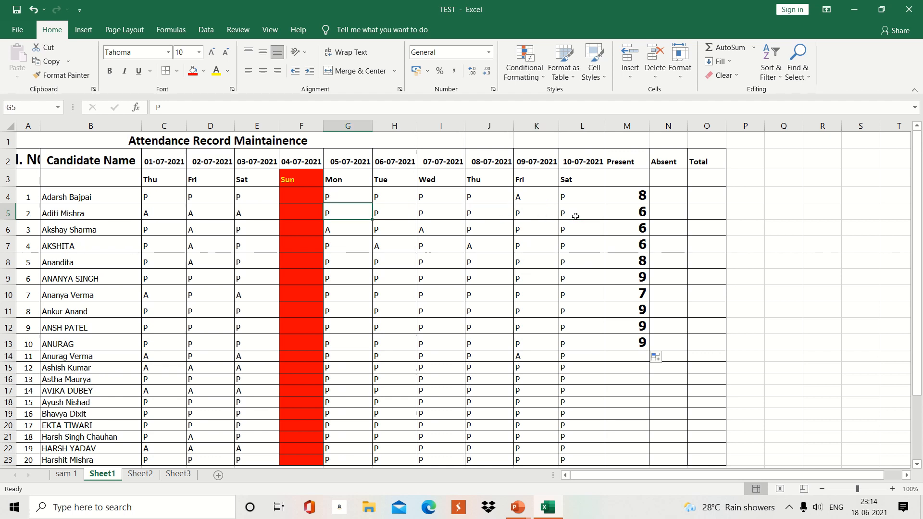
pyautogui.press('Left')
pyautogui.press('Left')
pyautogui.press('Left')
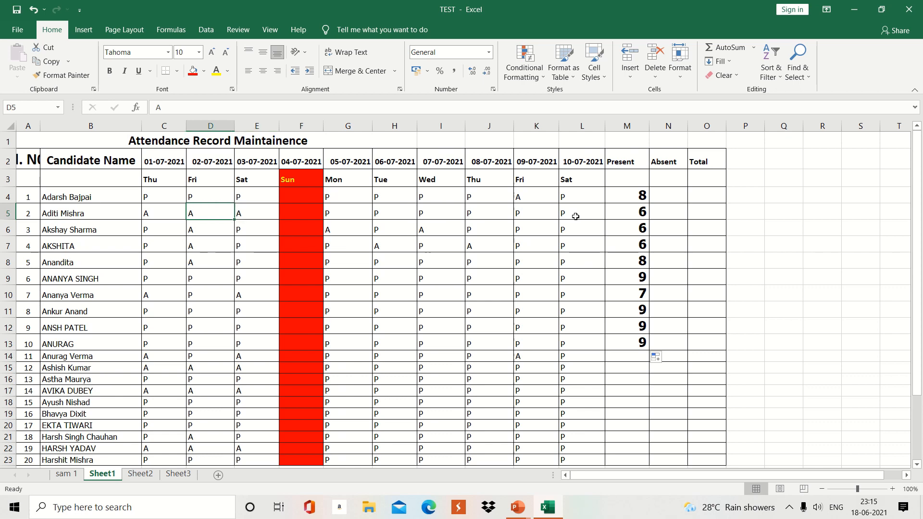
pyautogui.press('Right')
pyautogui.press('Right')
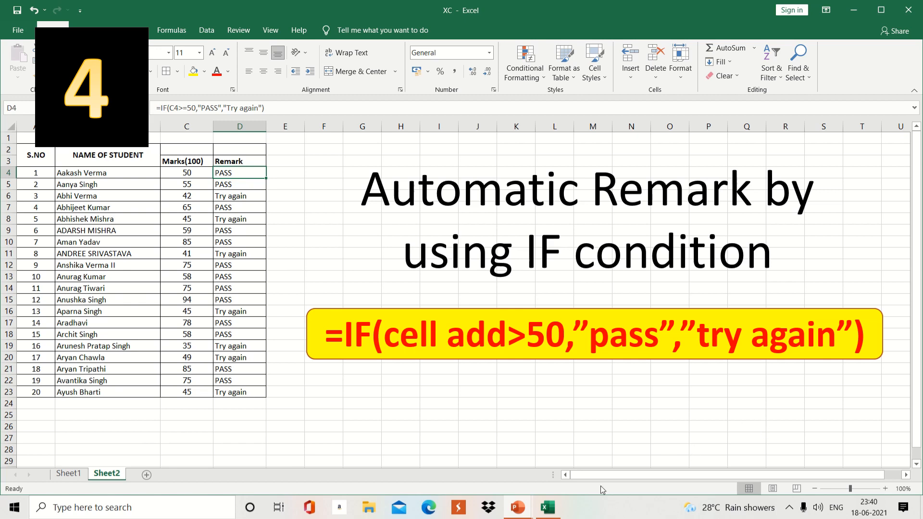
# Step: Switch to the TEST workbook's Sheet2 candidate marks list
pyautogui.moveTo(550, 506)
pyautogui.click(541, 462)
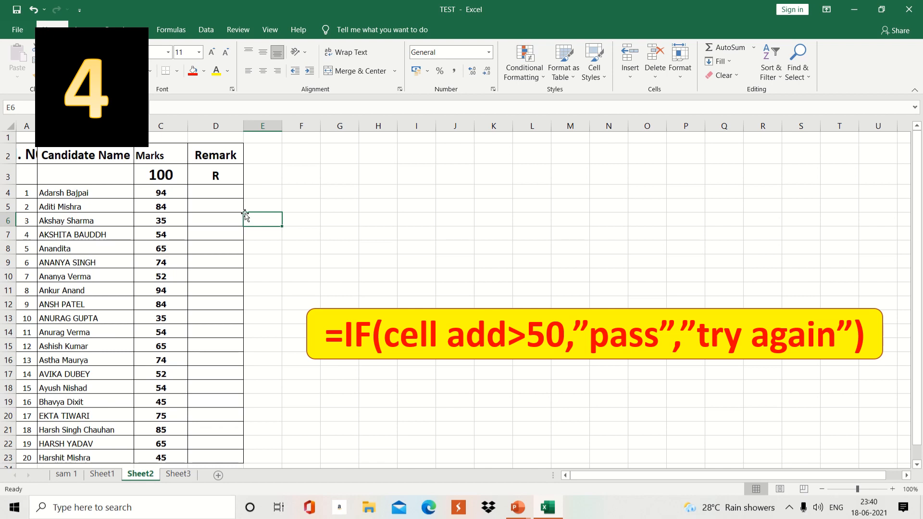
# Step: Start an =IF( formula in D4 that references the marks in C4
pyautogui.click(206, 189)
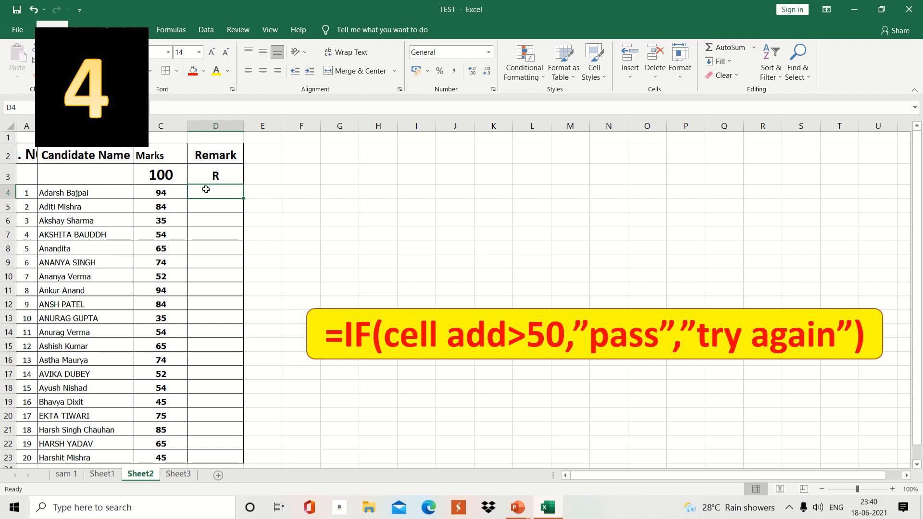
pyautogui.write('=')
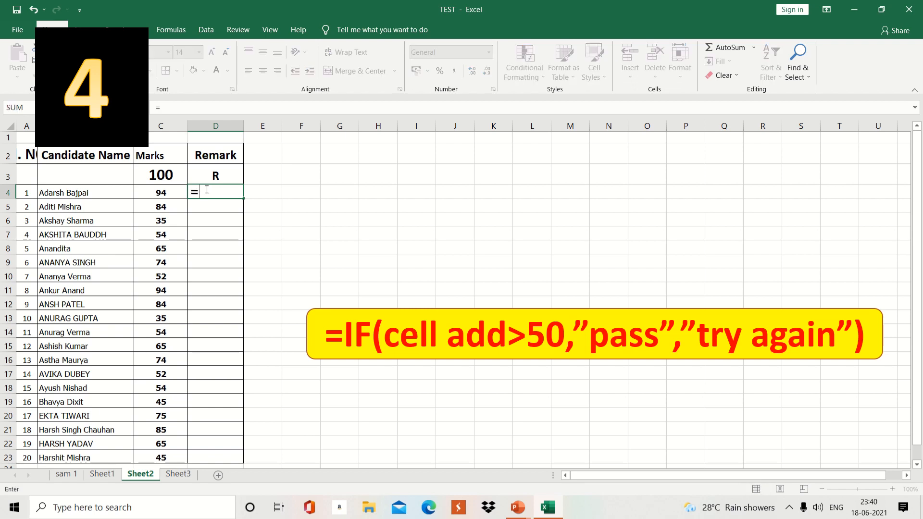
pyautogui.write('if')
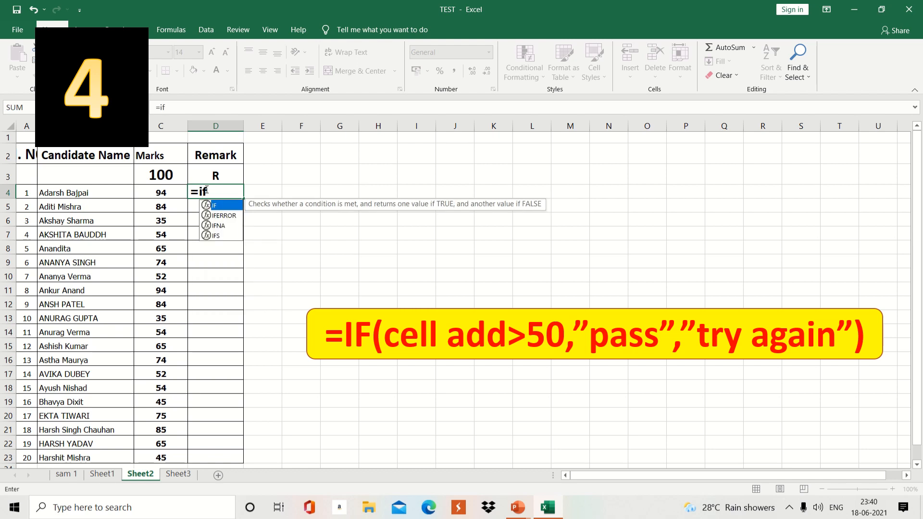
pyautogui.write('(')
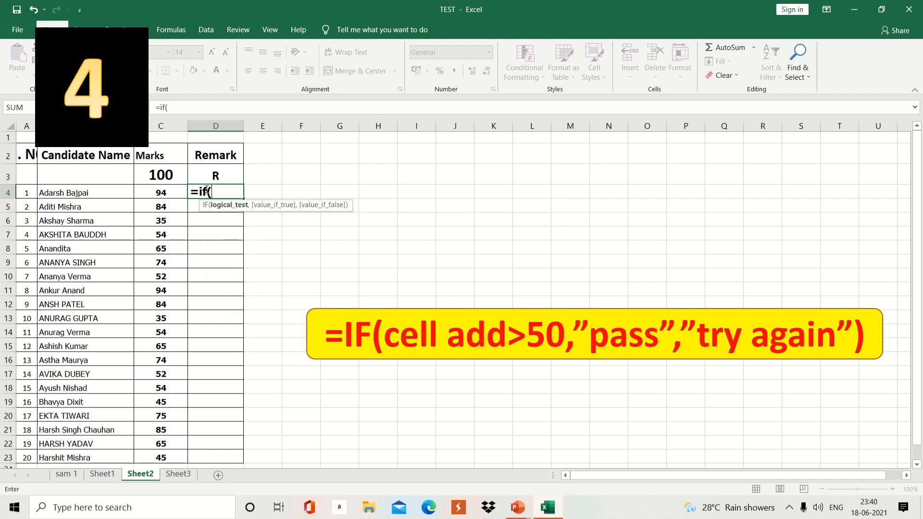
pyautogui.click(158, 193)
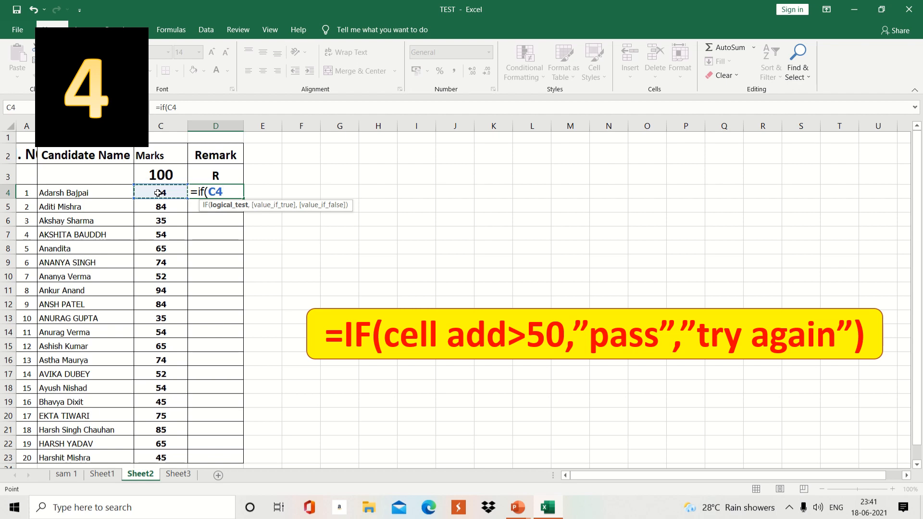
# Step: Complete D4 as =IF(C4>=50,"pass","try again") and enter it
pyautogui.write('>=')
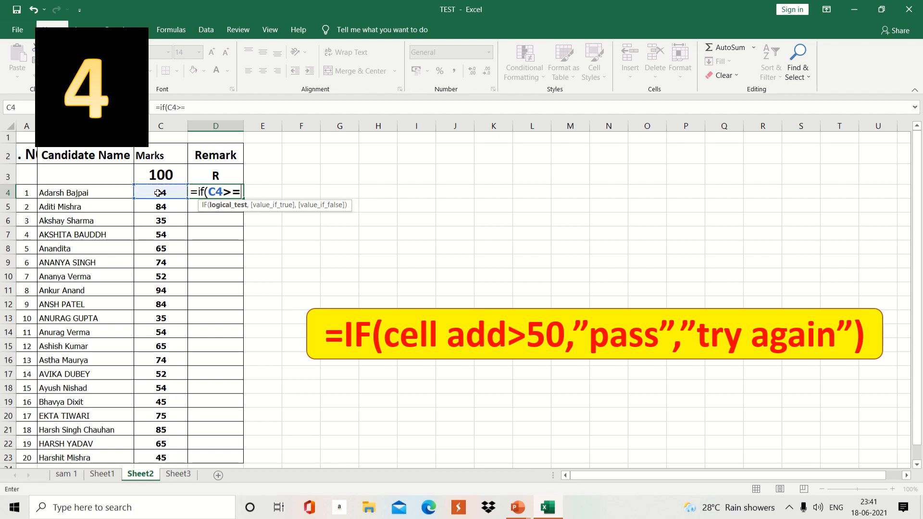
pyautogui.write('50,')
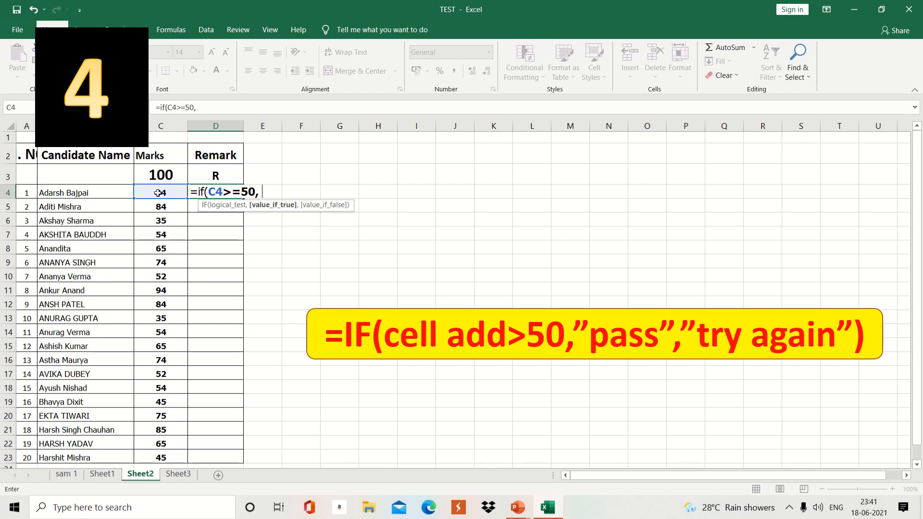
pyautogui.write(' "pass"')
pyautogui.write(',')
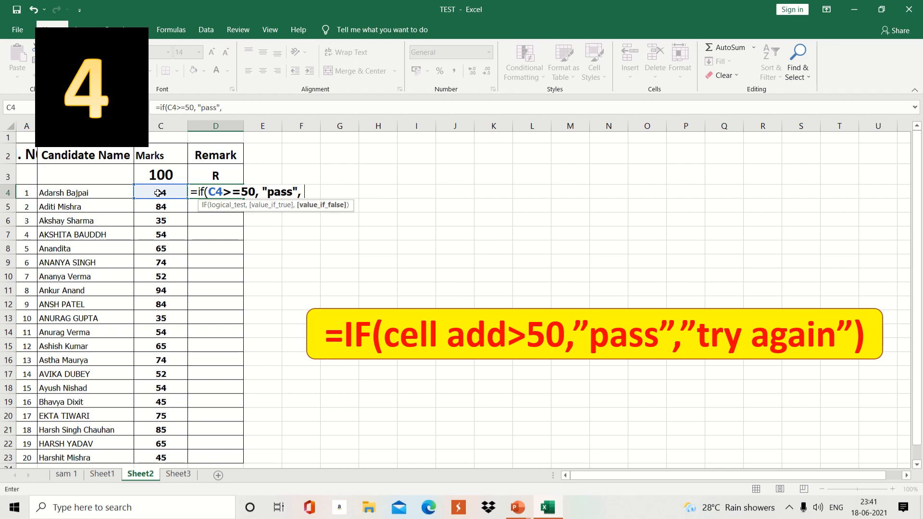
pyautogui.write(' "try aga')
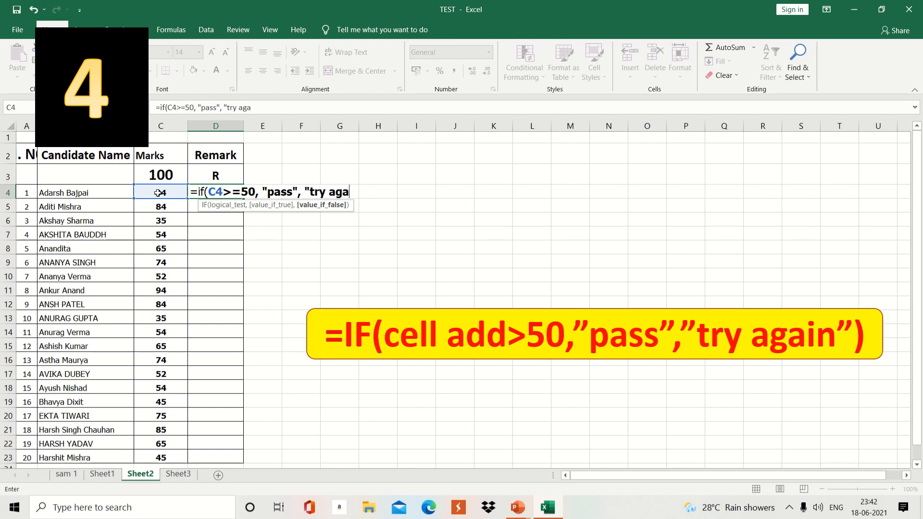
pyautogui.write('in")')
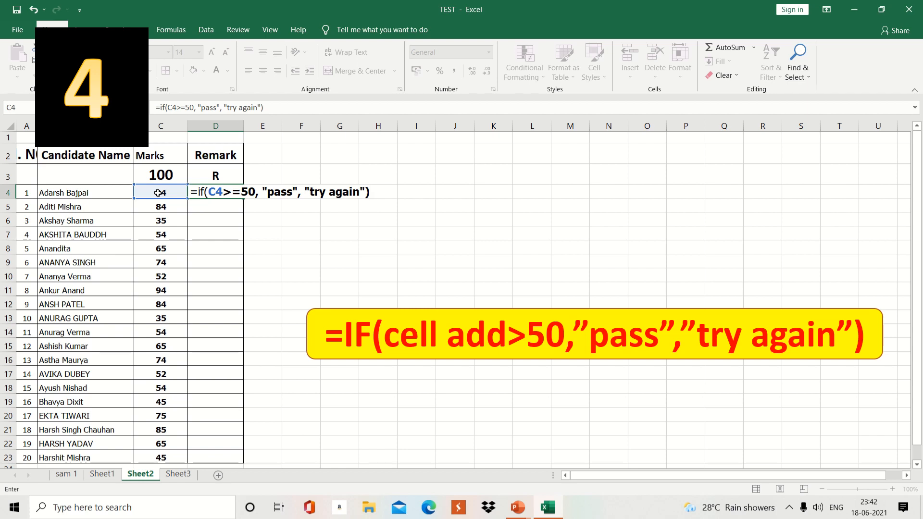
pyautogui.press('Return')
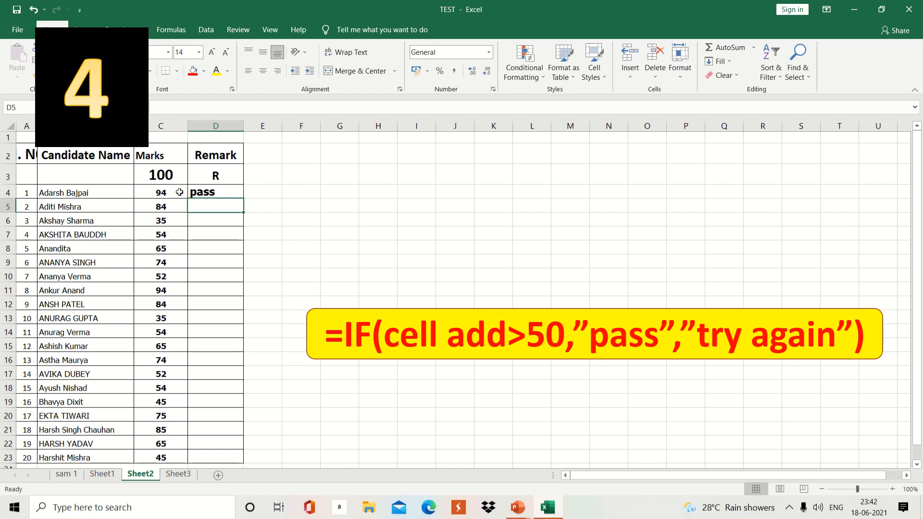
# Step: Copy the D4 Remark formula down to D22 and check the second candidate's result
pyautogui.click(205, 193)
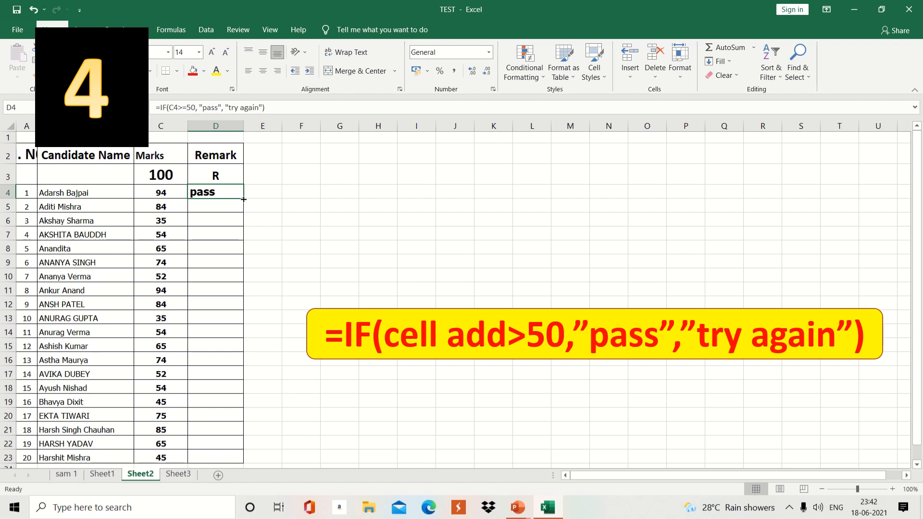
pyautogui.moveTo(244, 199); pyautogui.dragTo(242, 452)
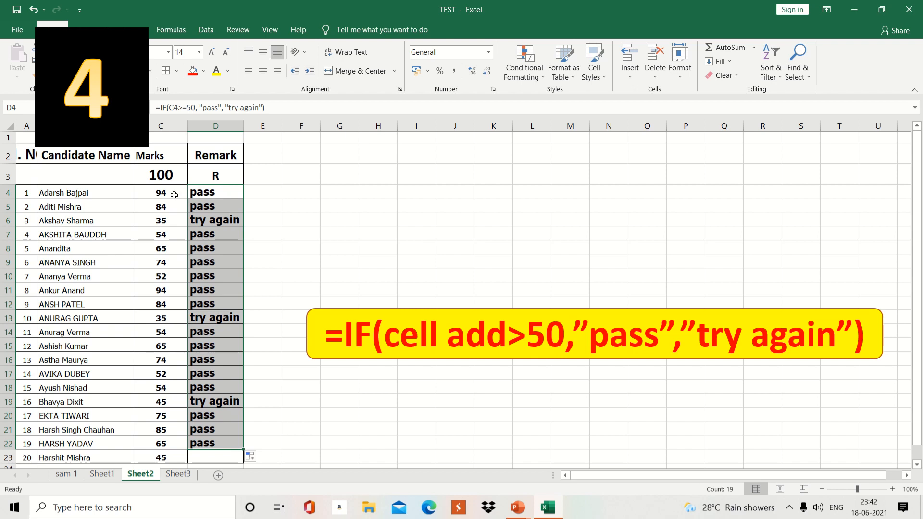
pyautogui.click(210, 191)
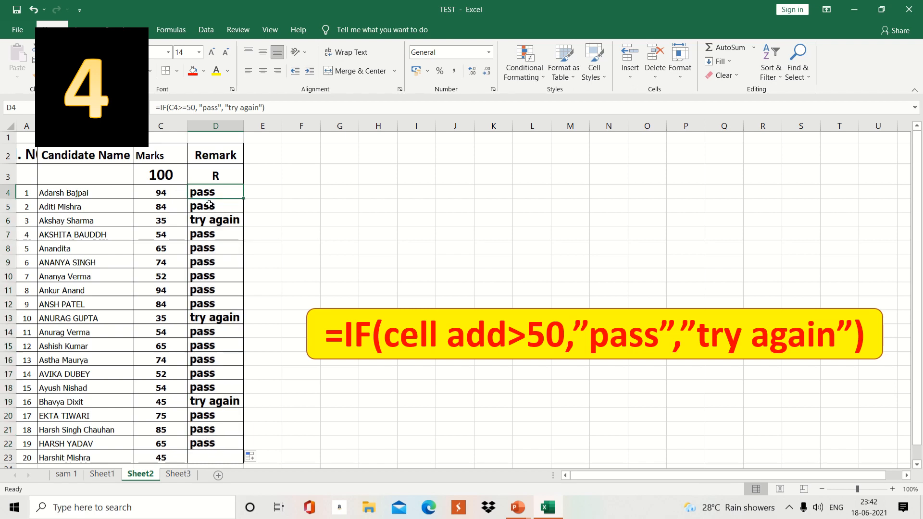
pyautogui.click(208, 206)
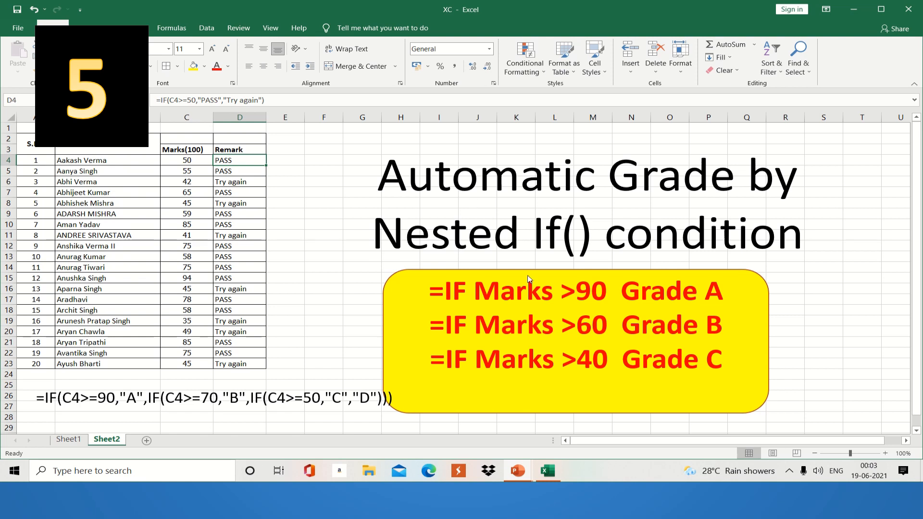
# Step: Switch to the TEST workbook's Sheet3 with the Grade column and cutoff table
pyautogui.moveTo(547, 470)
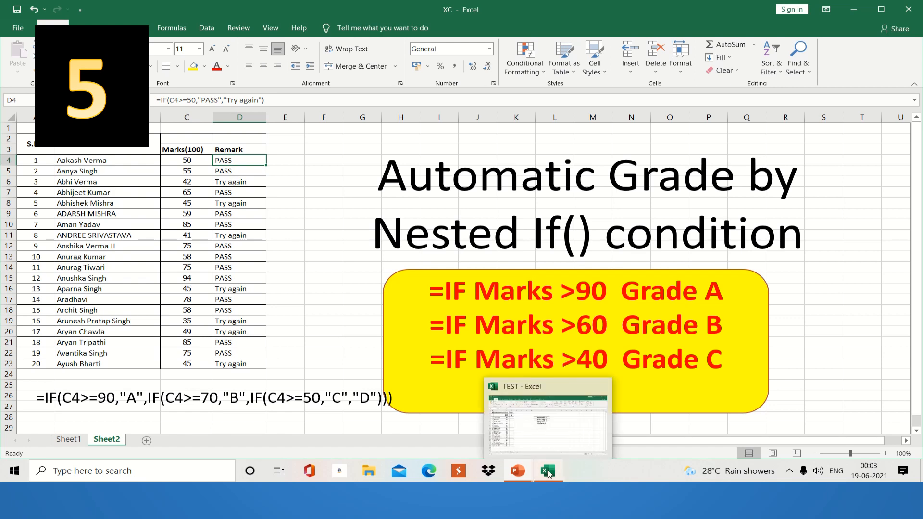
pyautogui.click(547, 417)
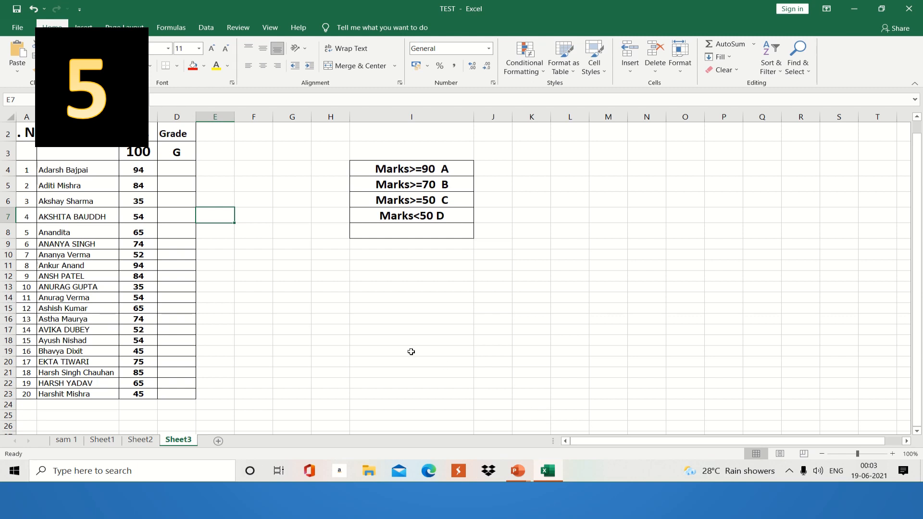
# Step: Select D4 and drag the D/E header border right to widen the Grade column
pyautogui.click(179, 172)
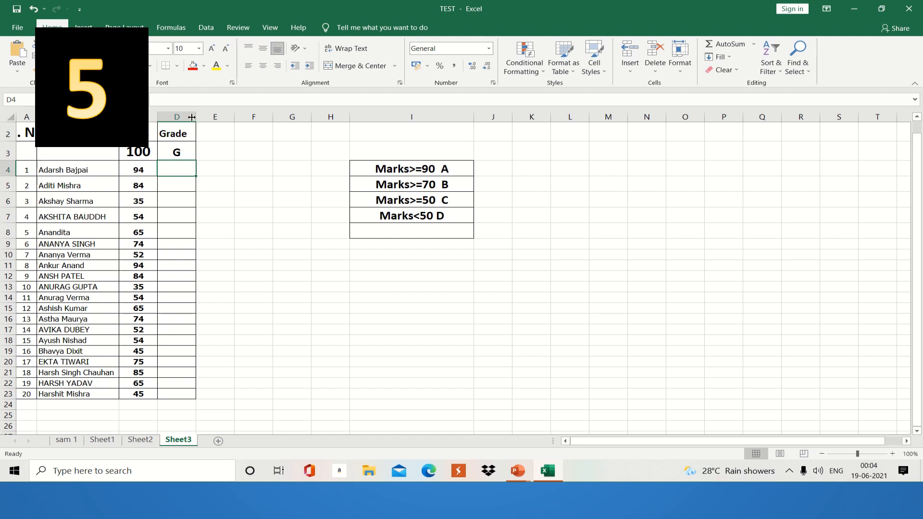
pyautogui.moveTo(191, 117); pyautogui.dragTo(274, 116)
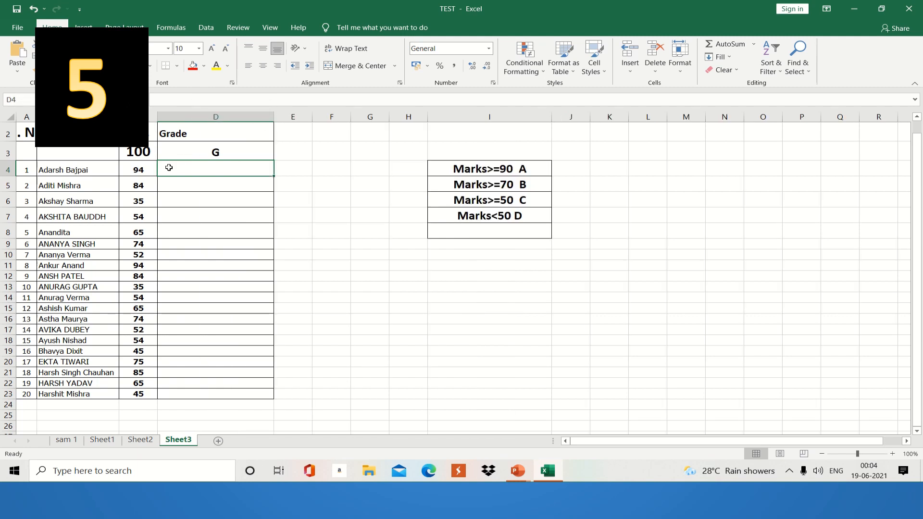
# Step: Begin D4's grade formula as =IF(C4>=90,"A", for the A cutoff
pyautogui.write('=')
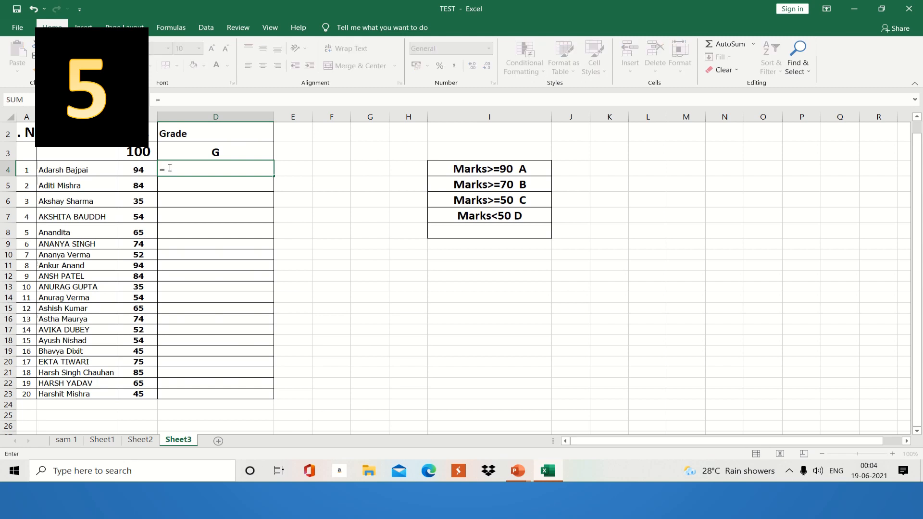
pyautogui.write('i')
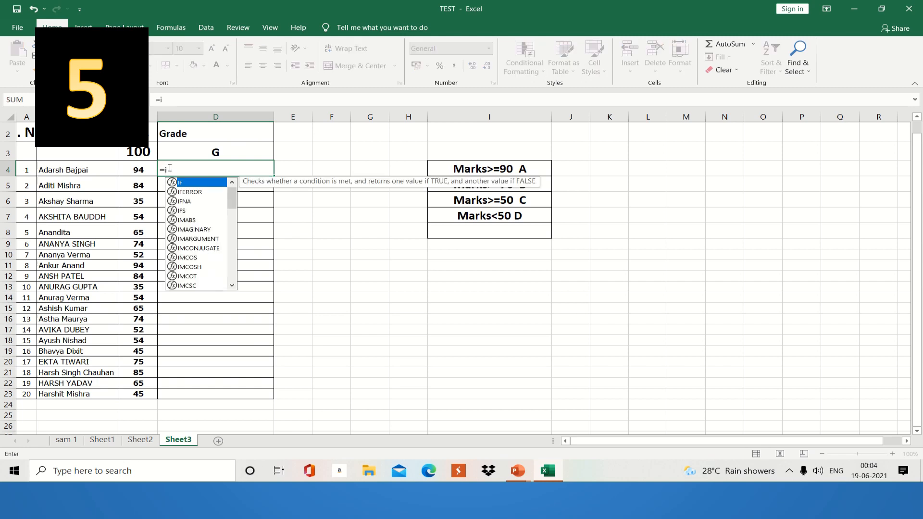
pyautogui.write('f(')
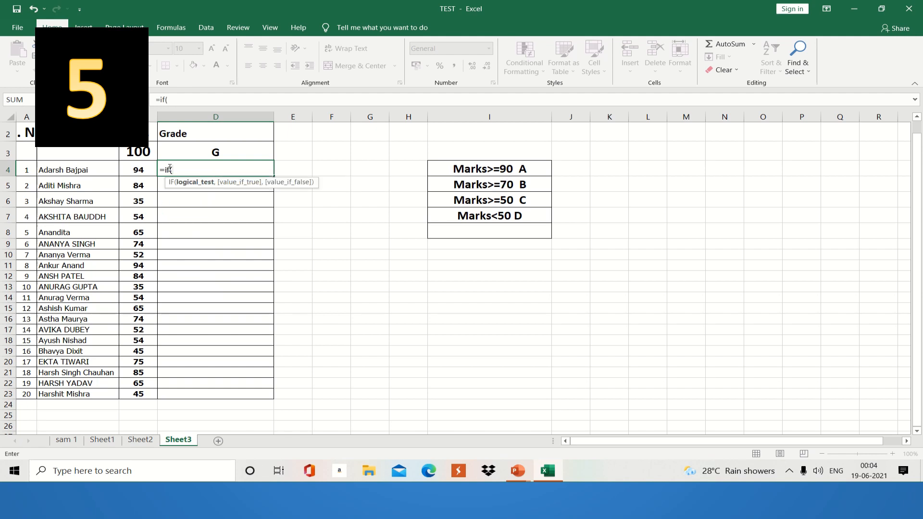
pyautogui.click(138, 169)
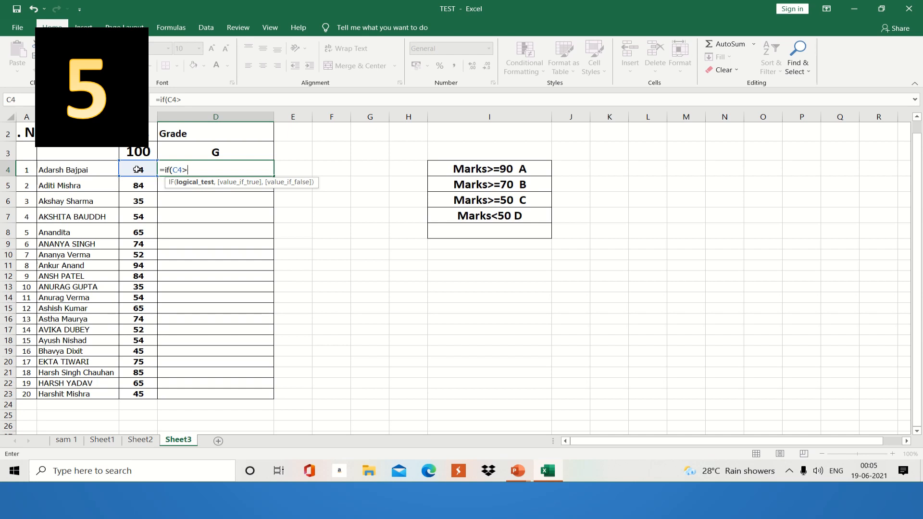
pyautogui.write('=90,')
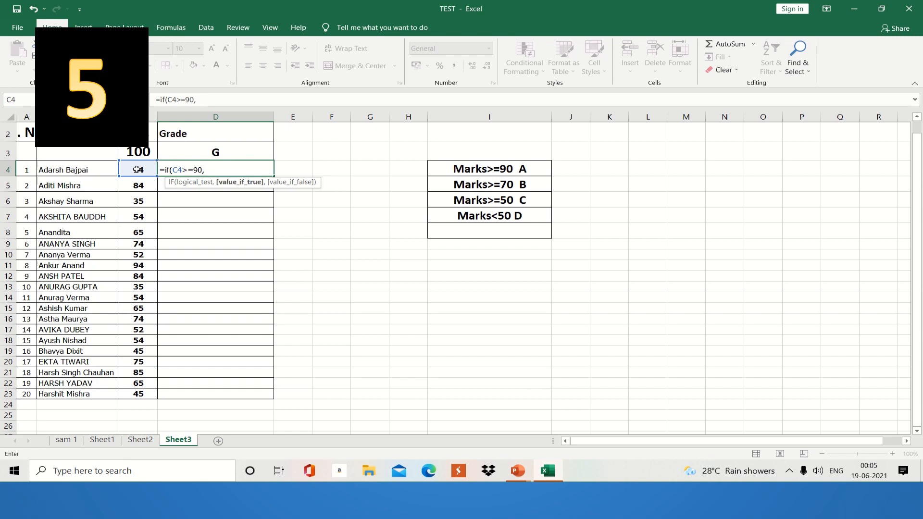
pyautogui.write('"A"')
pyautogui.write(',')
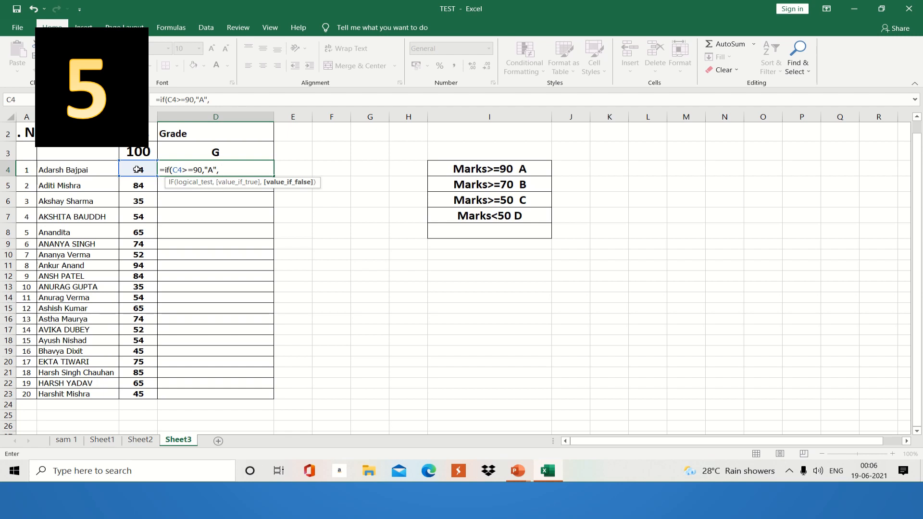
# Step: Add the nested test IF(C4>=70,"B", to the D4 grade formula
pyautogui.write('if')
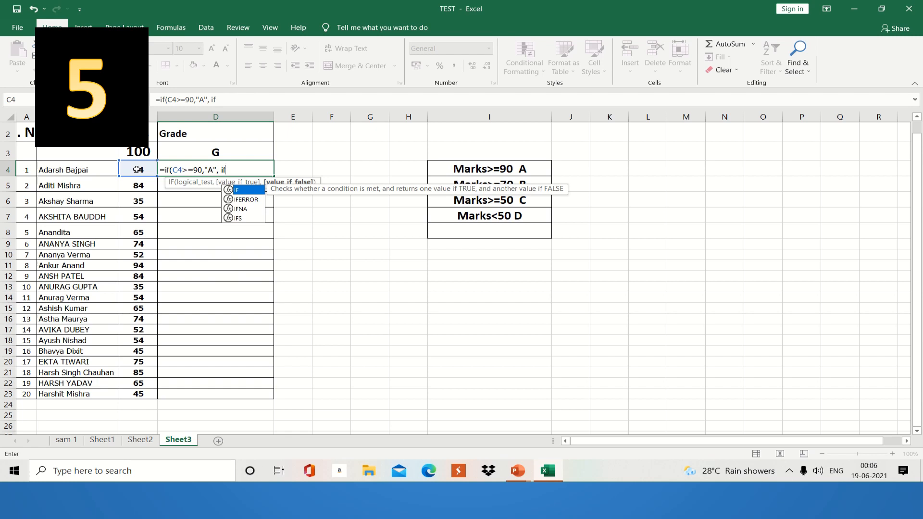
pyautogui.write('(')
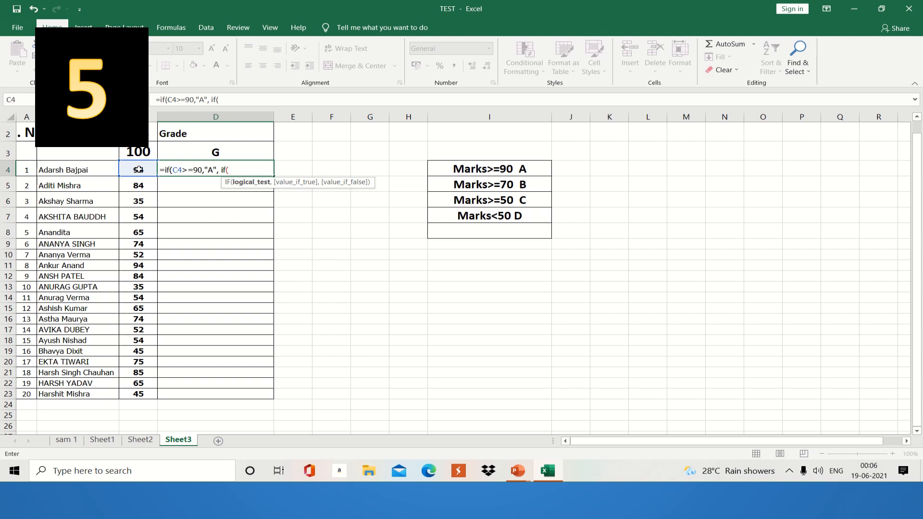
pyautogui.click(139, 169)
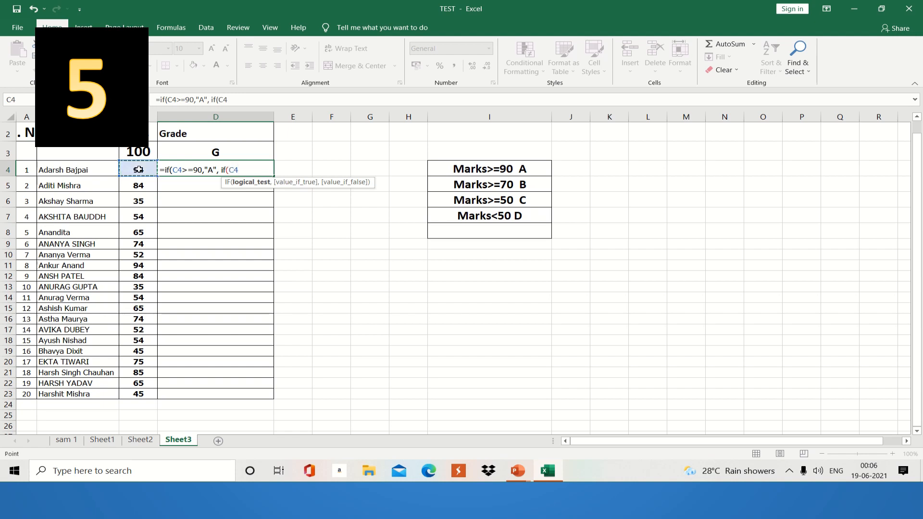
pyautogui.write('>=70,')
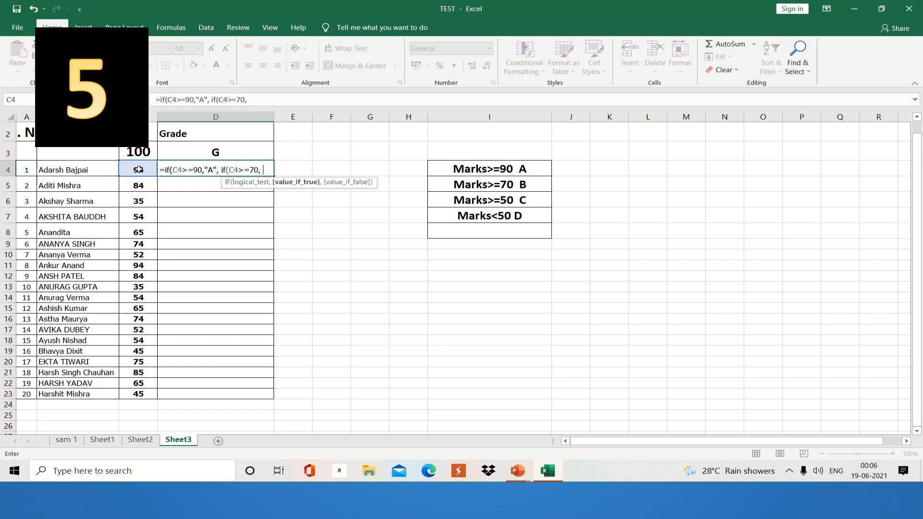
pyautogui.write(' "B"')
pyautogui.write(',')
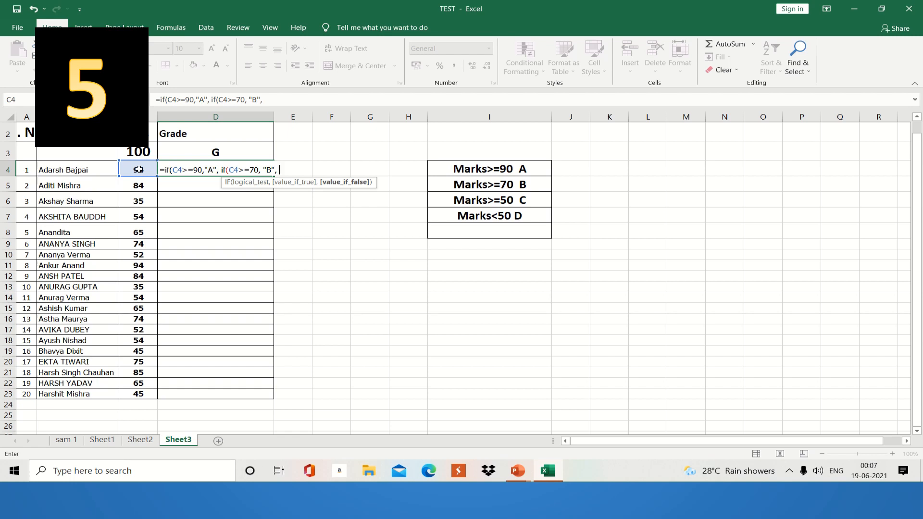
# Step: Append IF(C4>=50,"C","D") with closing brackets to the D4 formula
pyautogui.write('IF')
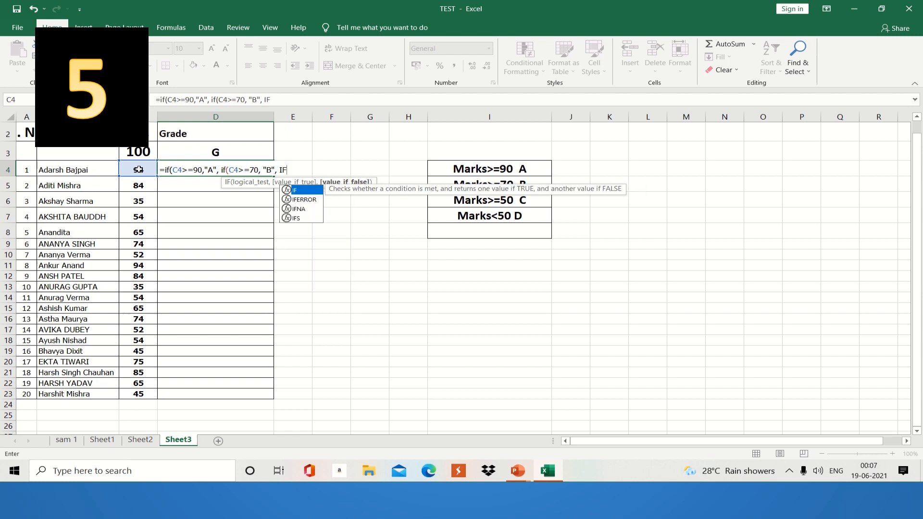
pyautogui.write('(')
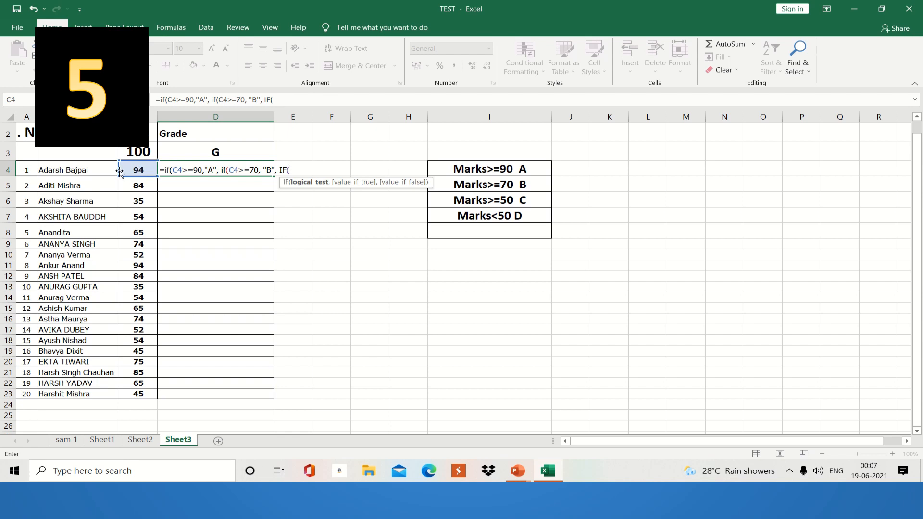
pyautogui.click(138, 169)
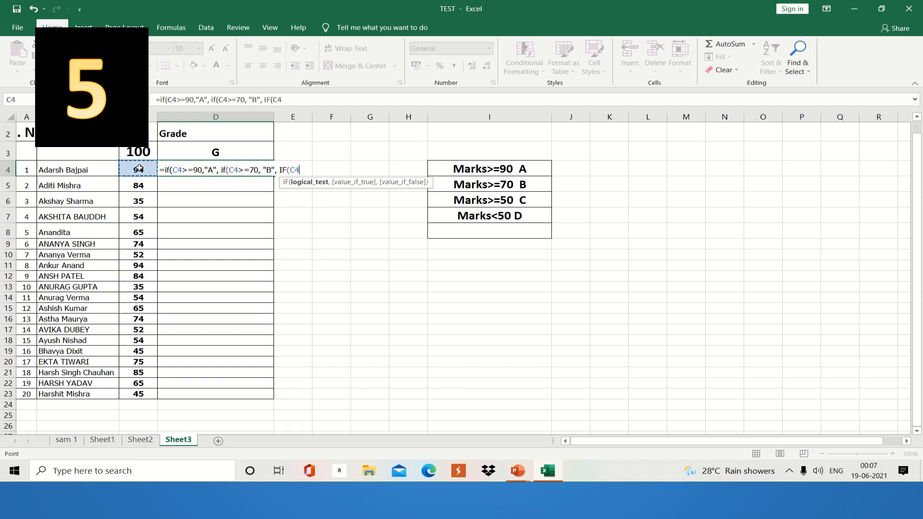
pyautogui.write('>=50, "')
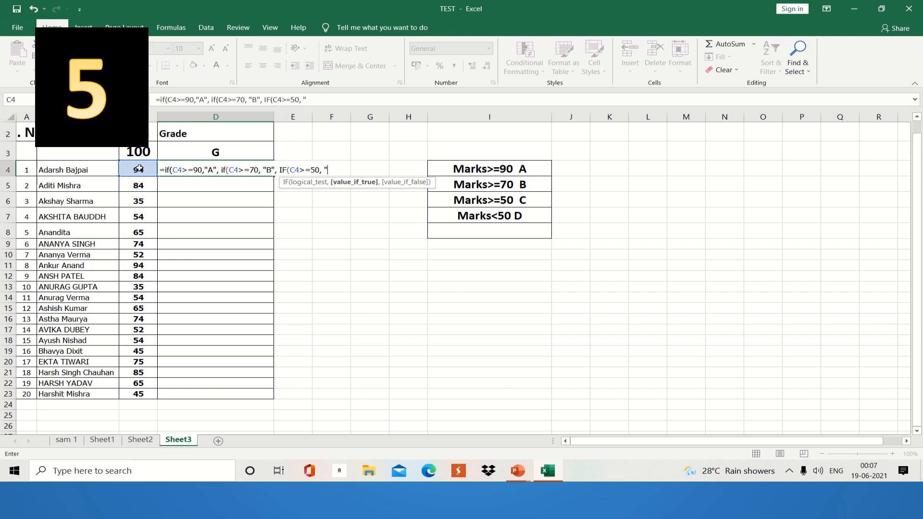
pyautogui.write('C",')
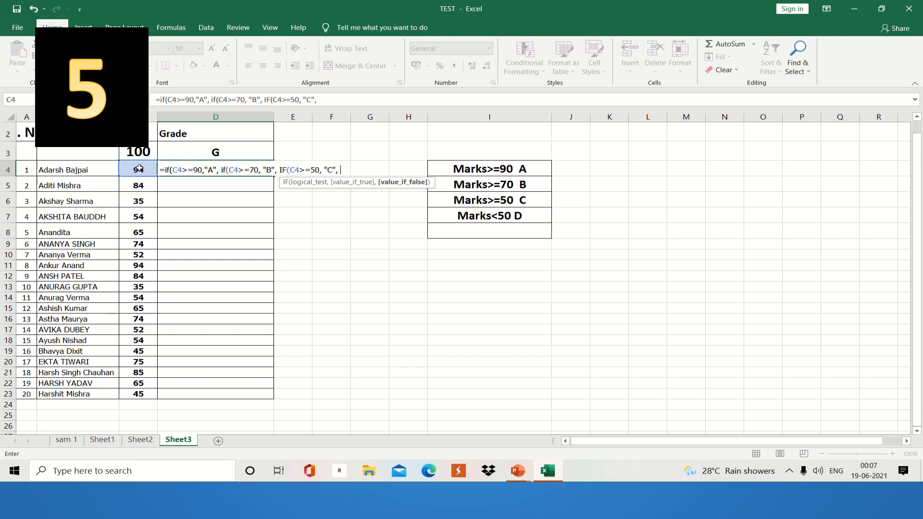
pyautogui.write(' "')
pyautogui.write('D')
pyautogui.write(')')
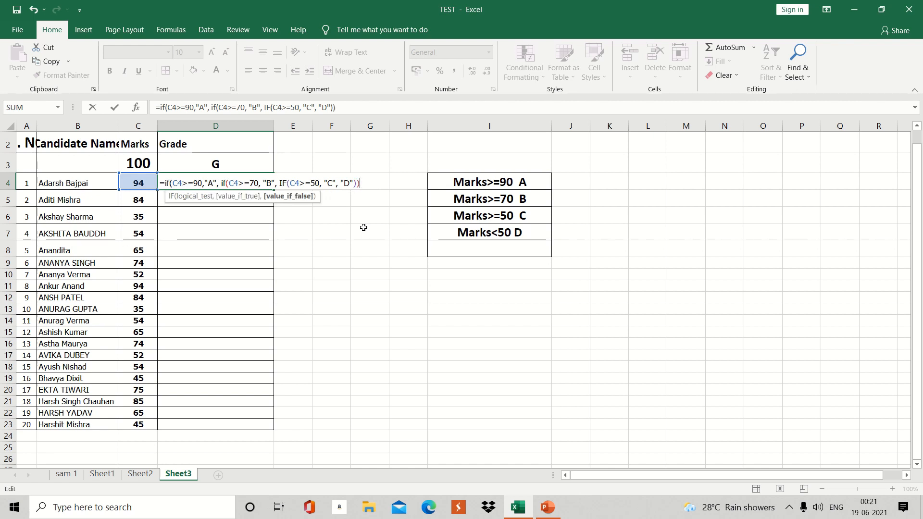
# Step: Close the final bracket, enter the D4 grade formula and fill it down to D23
pyautogui.write(')')
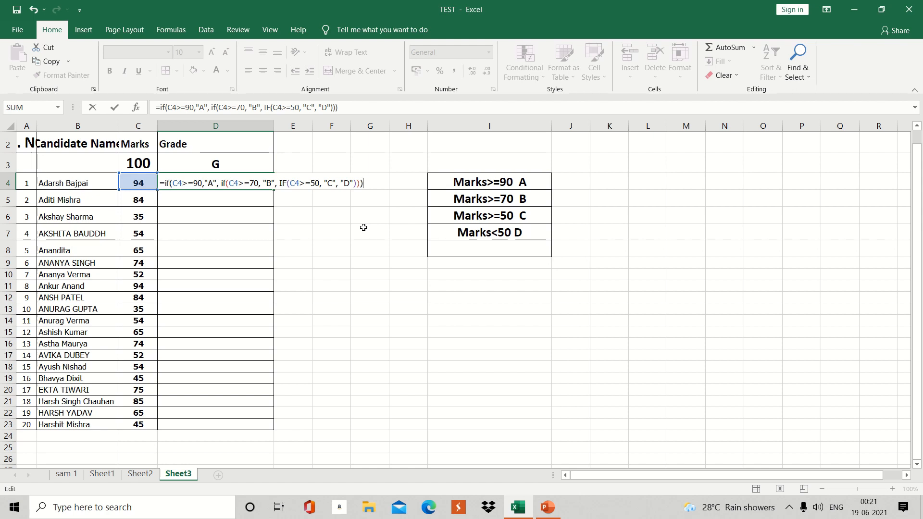
pyautogui.press('Return')
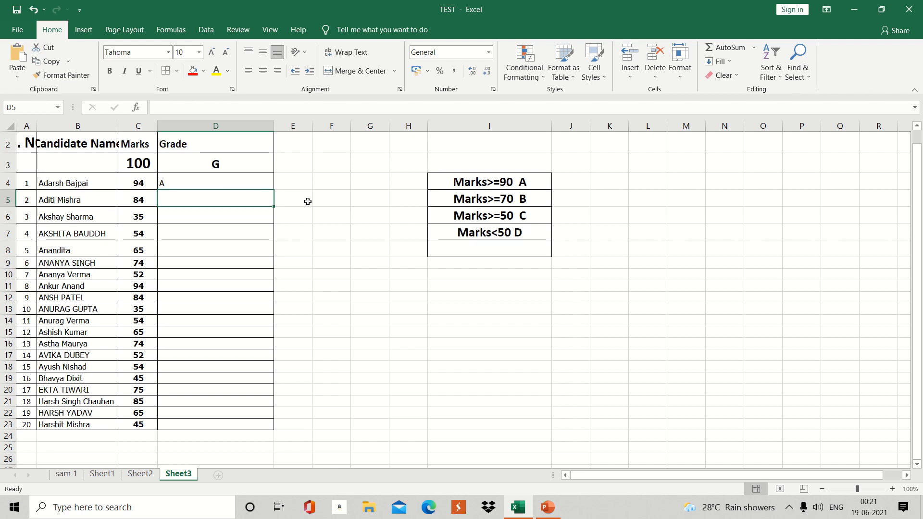
pyautogui.click(243, 183)
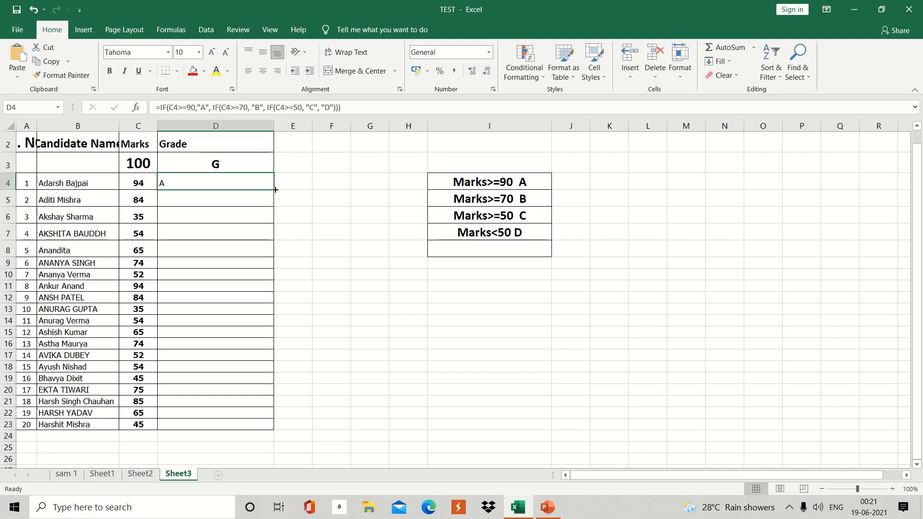
pyautogui.moveTo(275, 189); pyautogui.dragTo(273, 427)
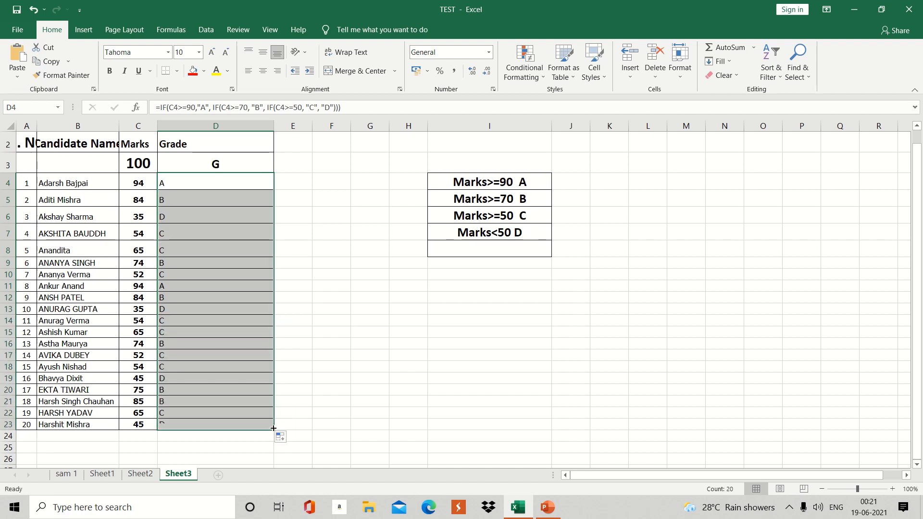
# Step: Centre and bold the grades in D4:D23, then check the formulas in D4, D5 and D7
pyautogui.click(263, 72)
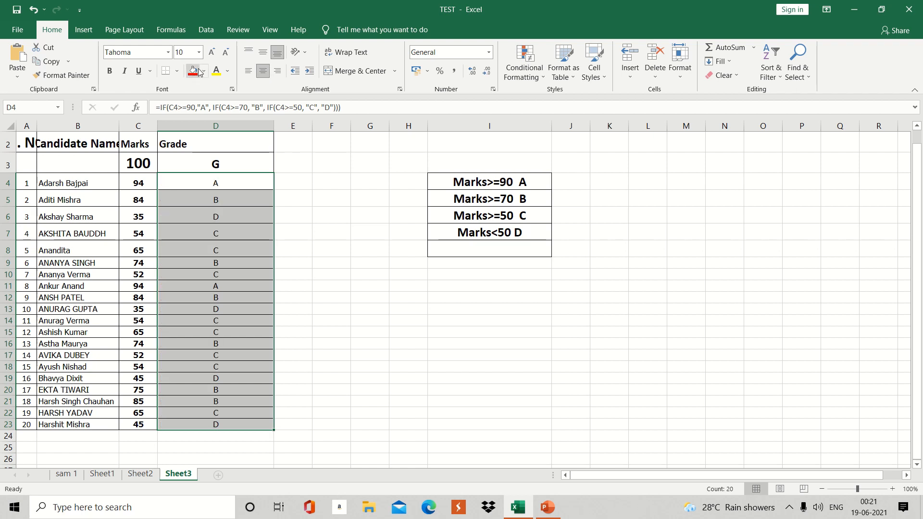
pyautogui.click(114, 68)
pyautogui.click(252, 199)
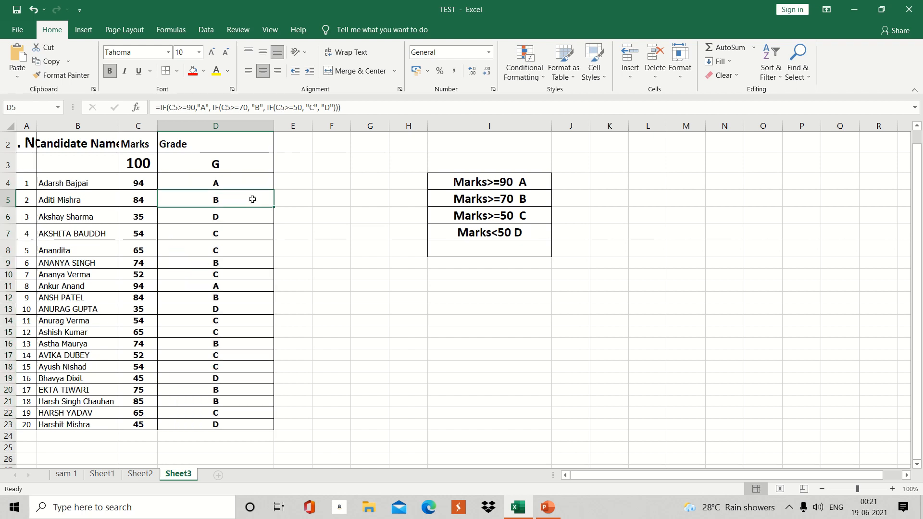
pyautogui.click(225, 179)
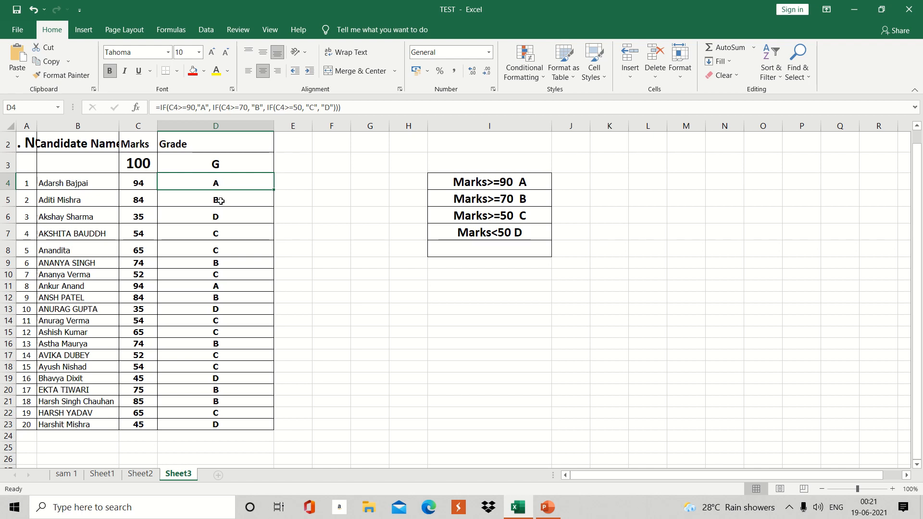
pyautogui.click(221, 201)
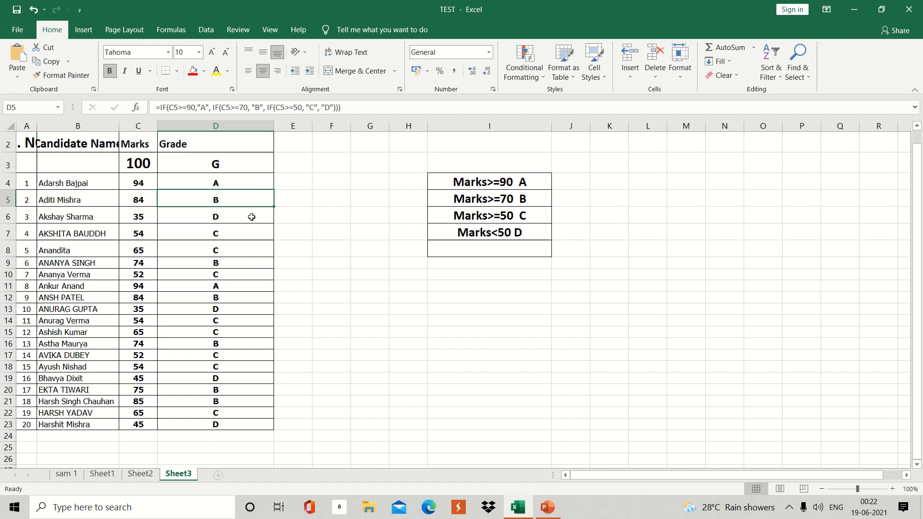
pyautogui.click(227, 234)
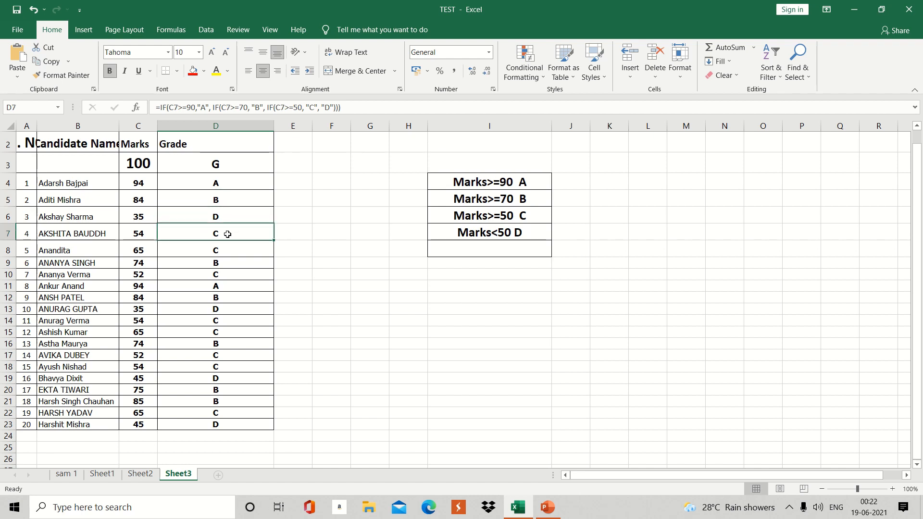